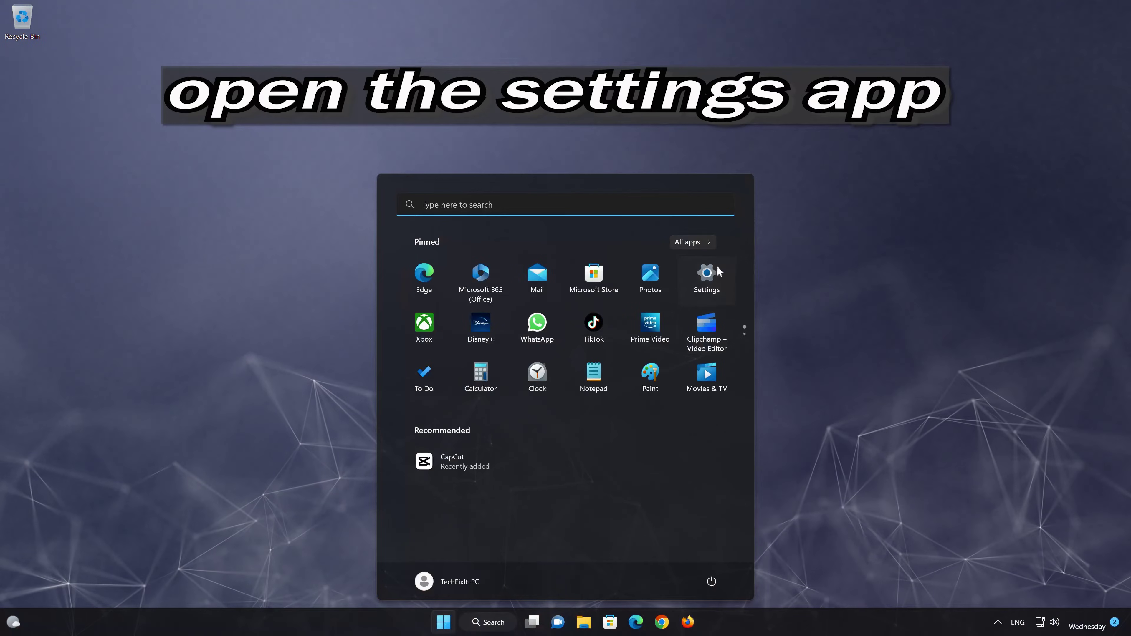
# Open the Settings app and go to the advanced options of Windows Update.
pyautogui.click(708, 276)
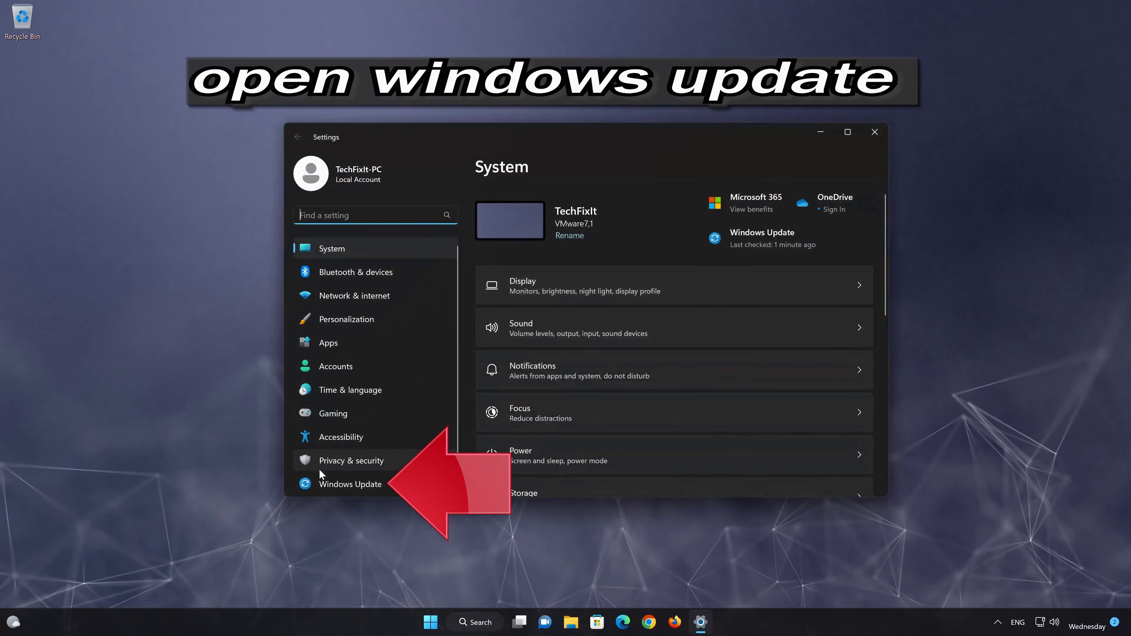
pyautogui.click(377, 485)
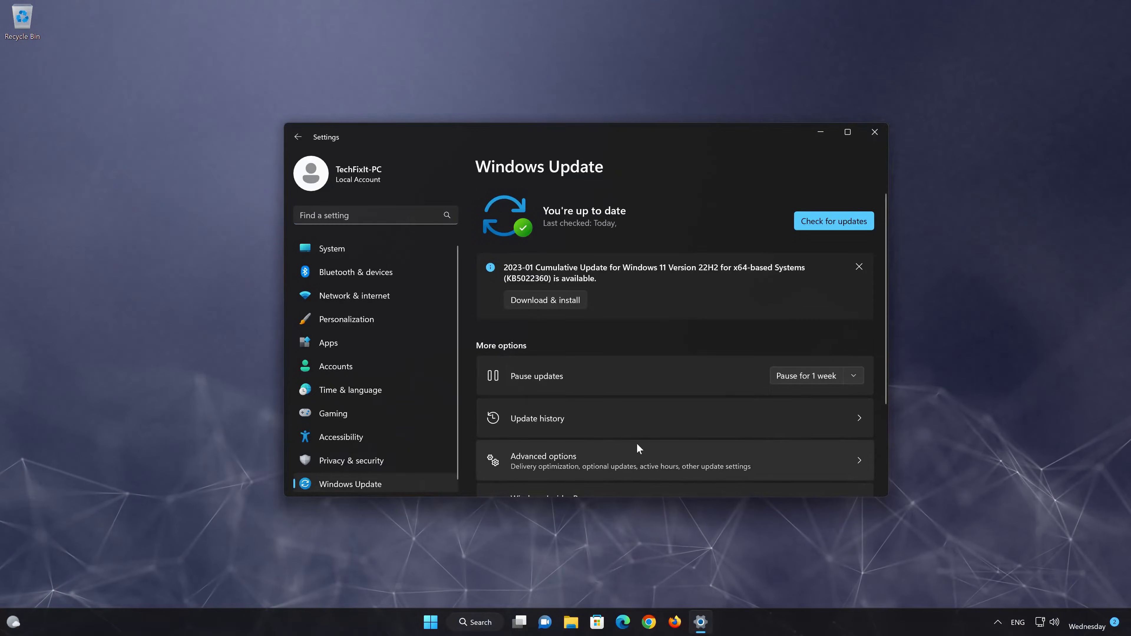
pyautogui.scroll(-3, 637, 444)
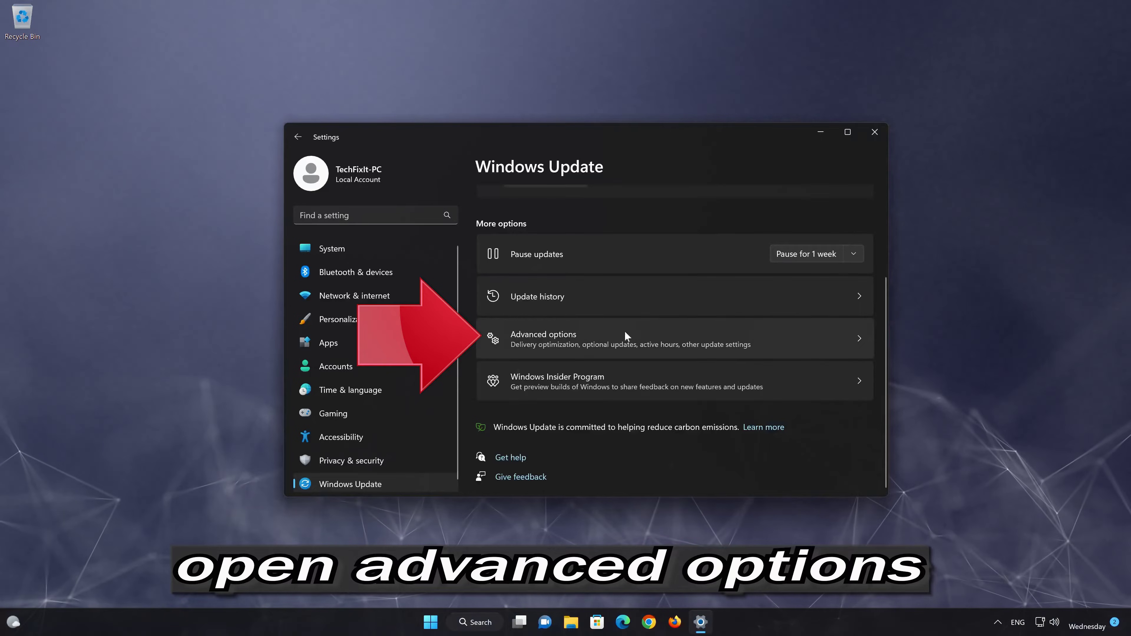
pyautogui.click(575, 342)
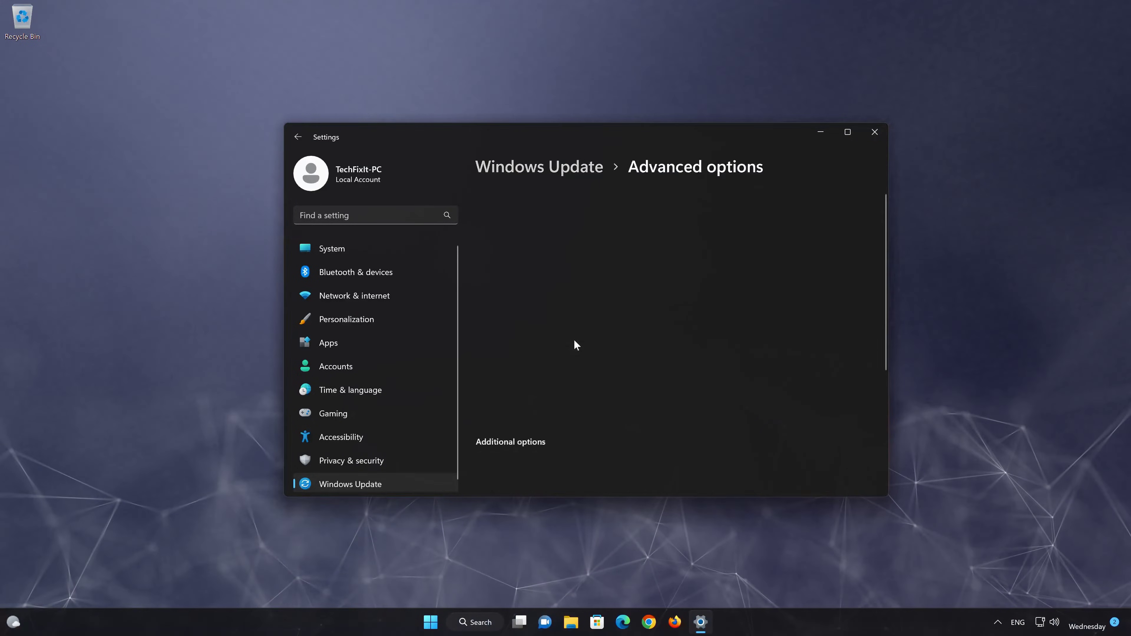
# Open the Recovery options and restart the PC into Advanced startup, confirming the restart.
pyautogui.scroll(-2, 575, 343)
pyautogui.scroll(-3, 574, 340)
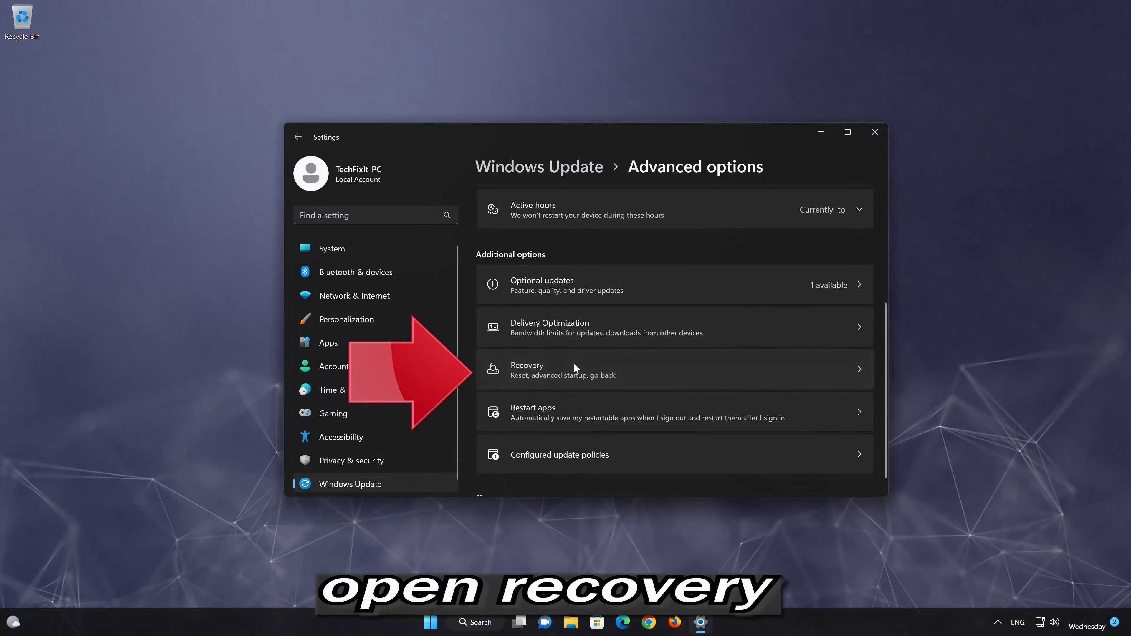
pyautogui.click(573, 364)
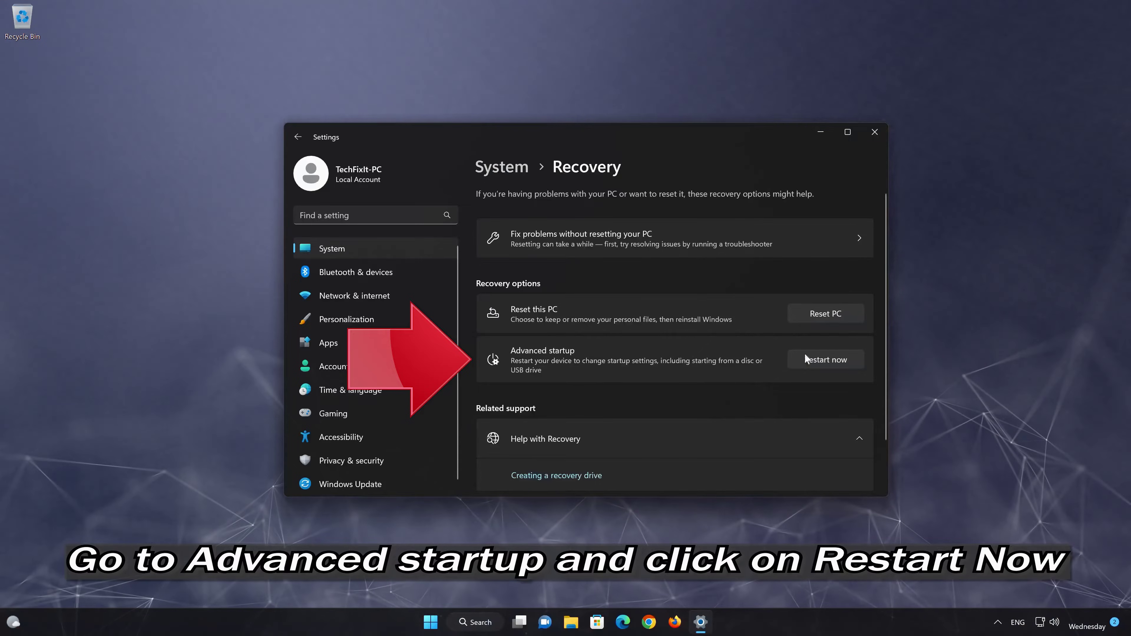
pyautogui.click(826, 360)
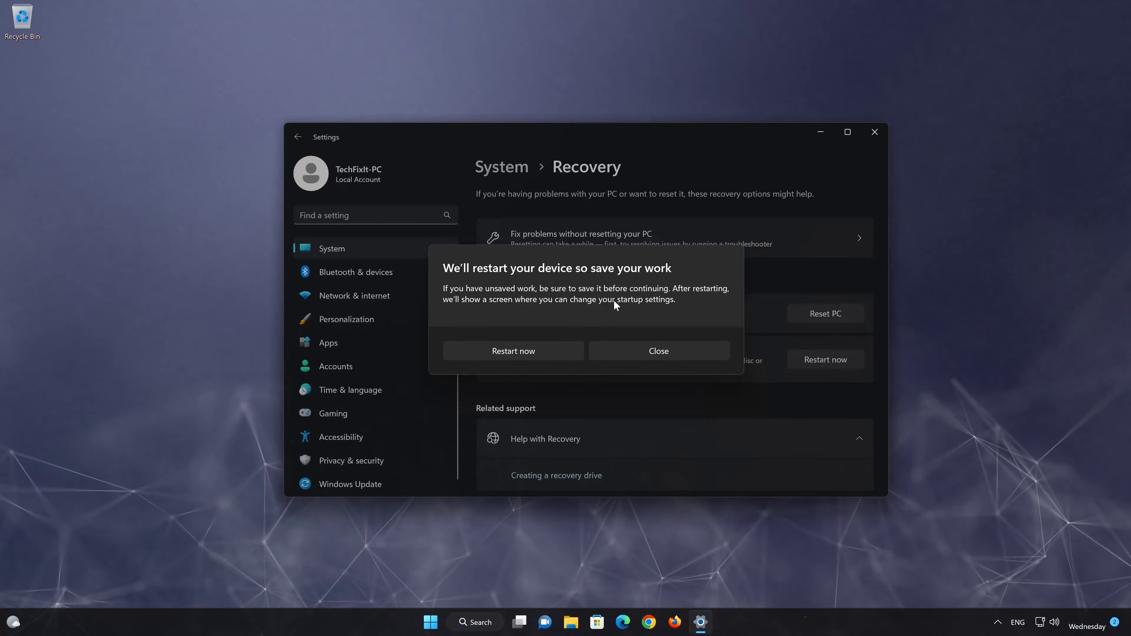
pyautogui.click(540, 351)
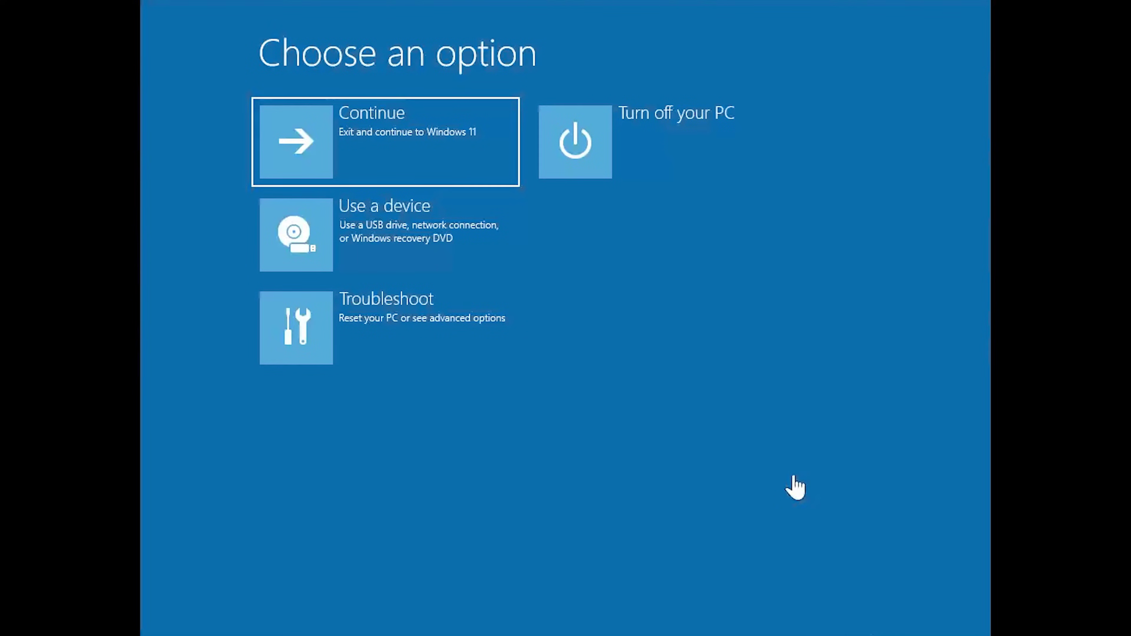
# Restart from the Startup Settings under the advanced troubleshooting options and boot with option 4, Enable Safe Mode.
pyautogui.click(316, 347)
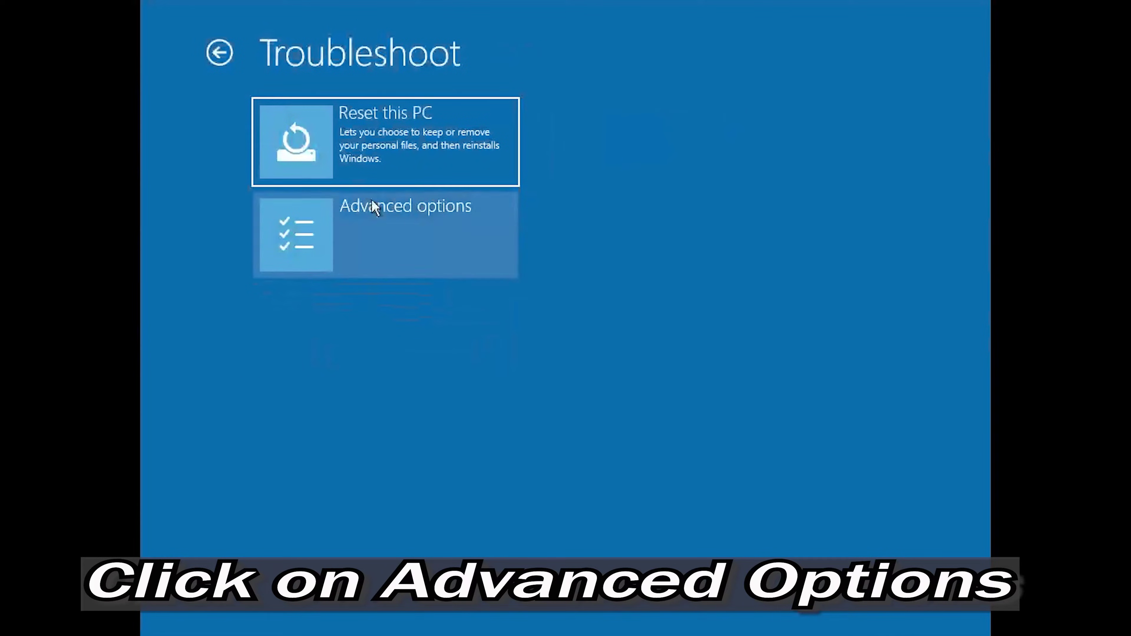
pyautogui.click(414, 245)
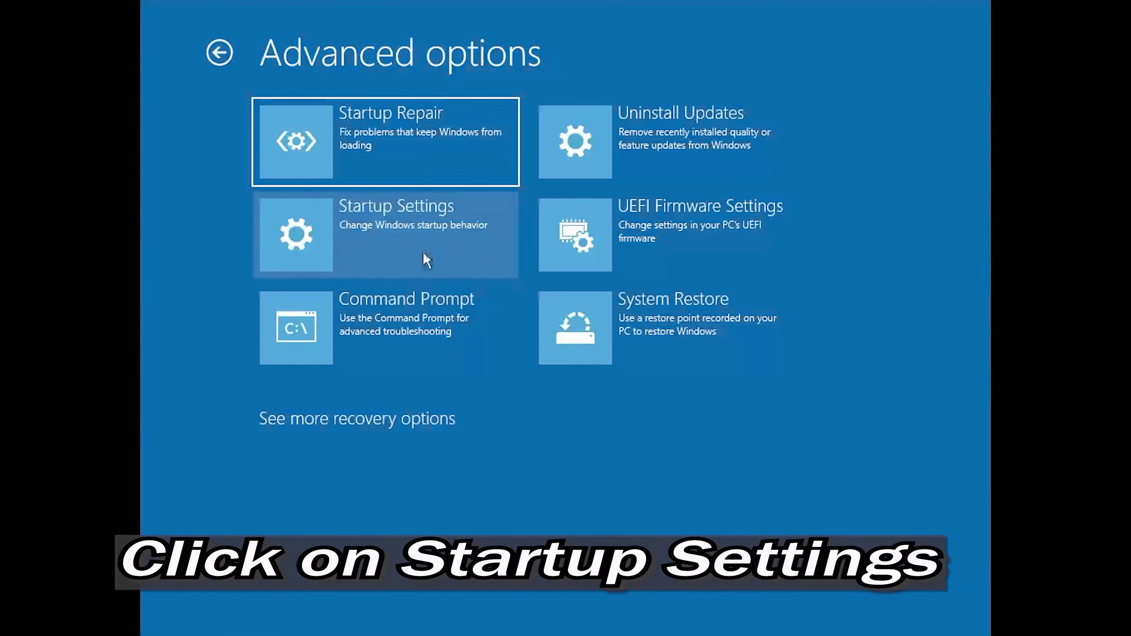
pyautogui.click(428, 235)
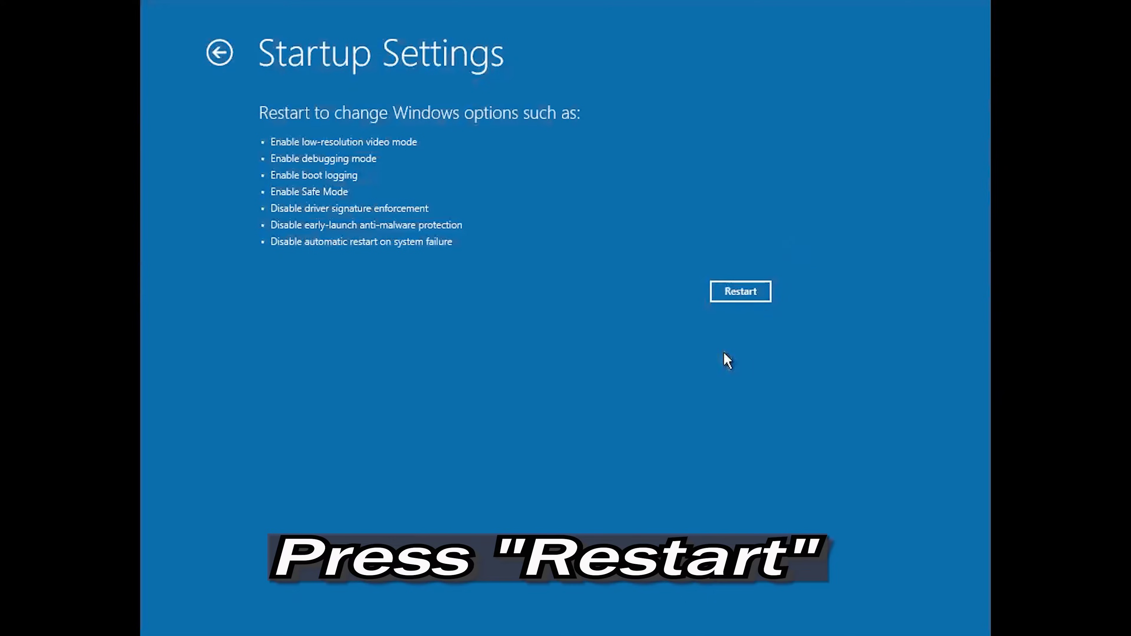
pyautogui.click(742, 296)
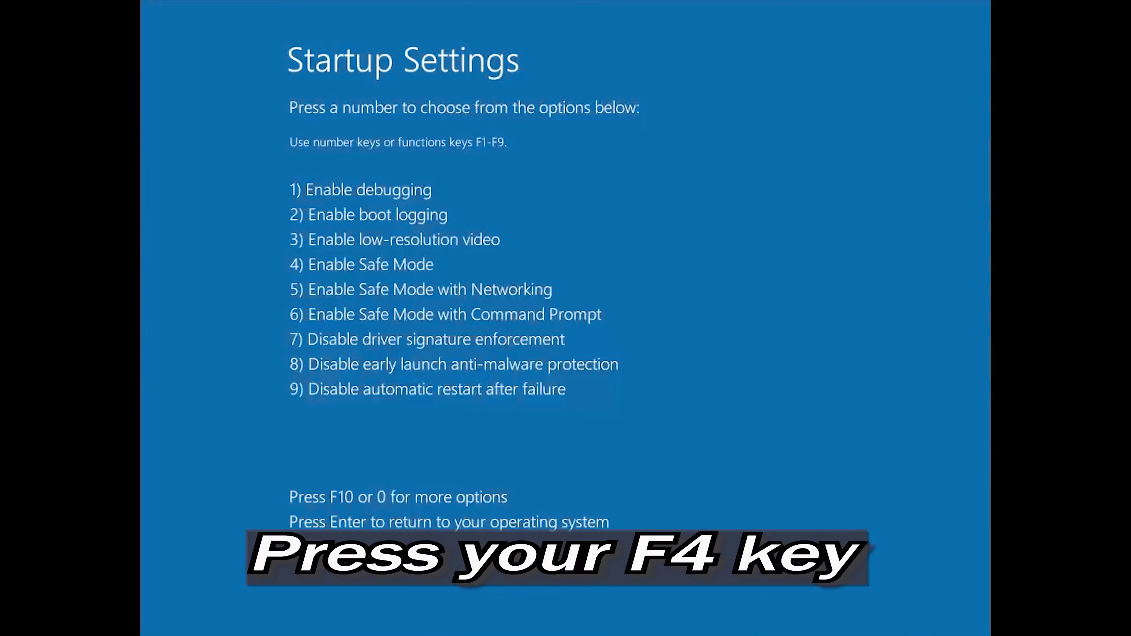
pyautogui.press('F4')
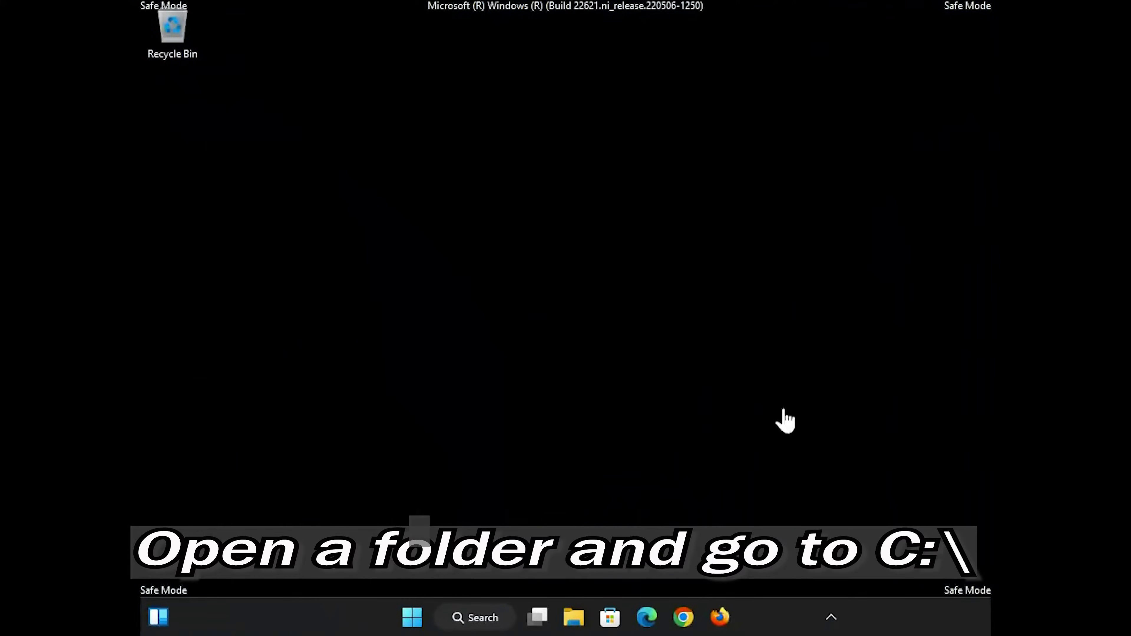
# Open File Explorer and go to the Windows folder on Local Disk (C:).
pyautogui.click(577, 618)
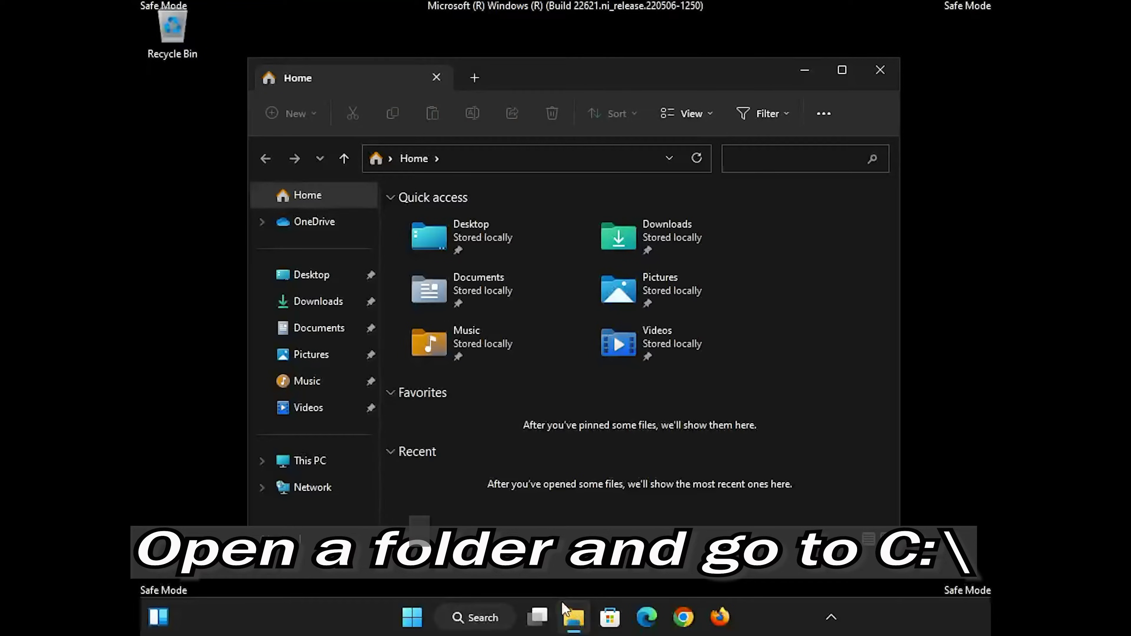
pyautogui.click(261, 462)
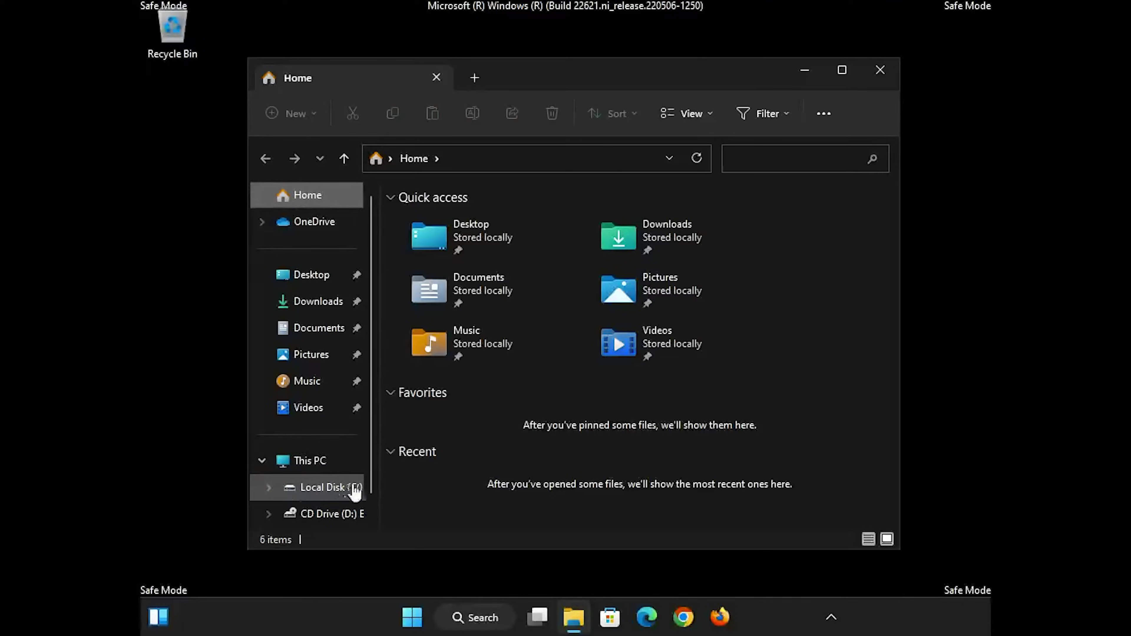
pyautogui.click(332, 488)
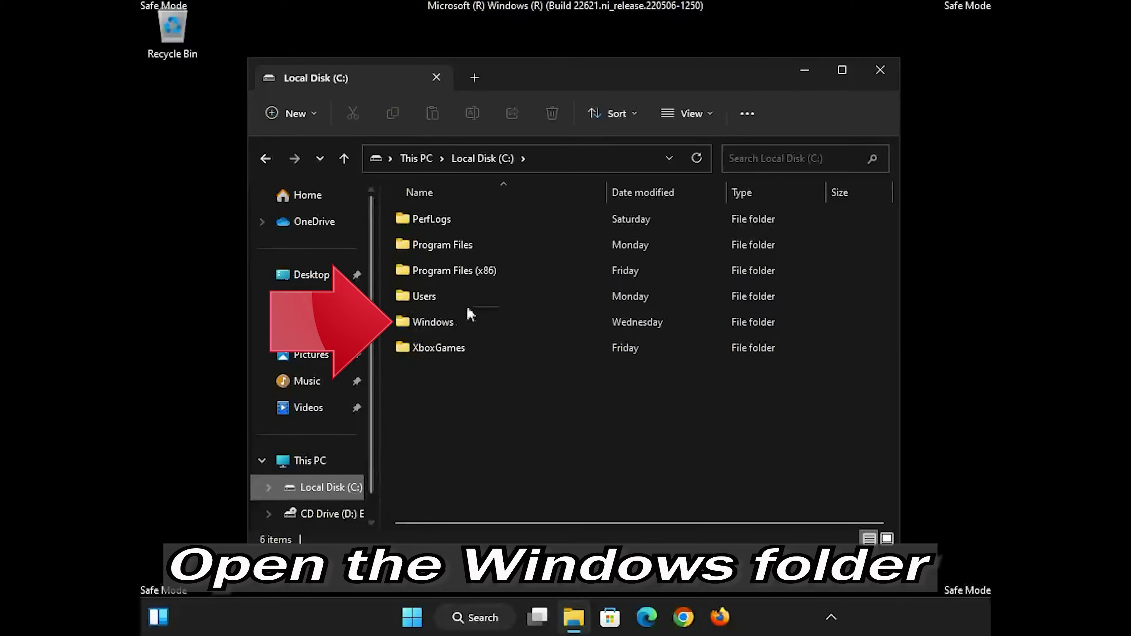
pyautogui.doubleClick(464, 325)
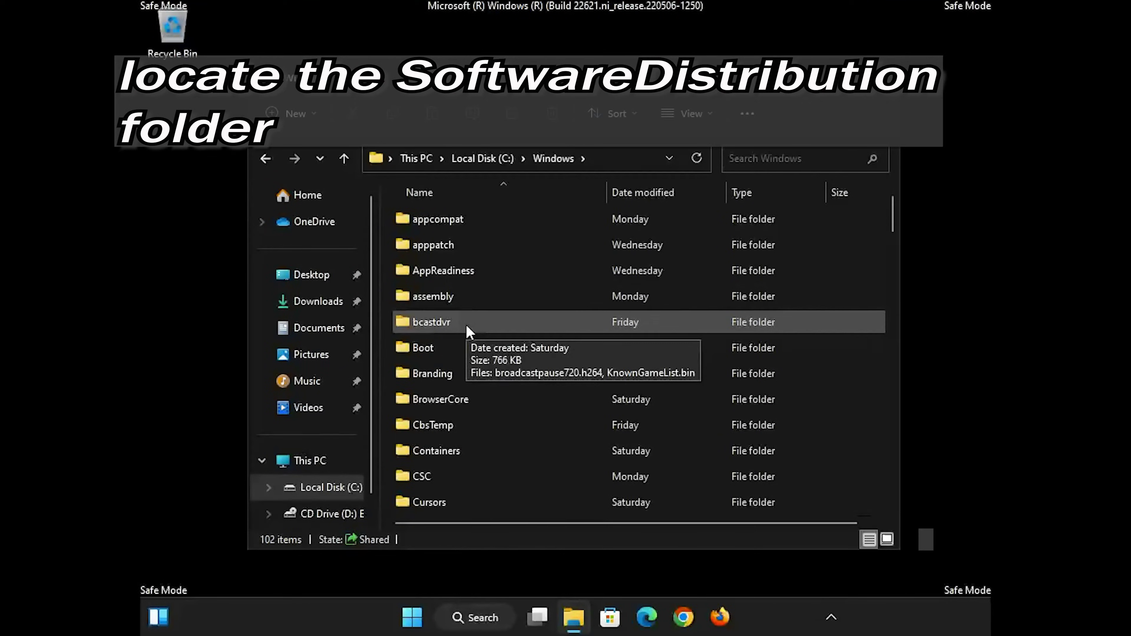
# Delete the SoftwareDistribution folder from C:\Windows and close the File Explorer window.
pyautogui.scroll(-10, 468, 332)
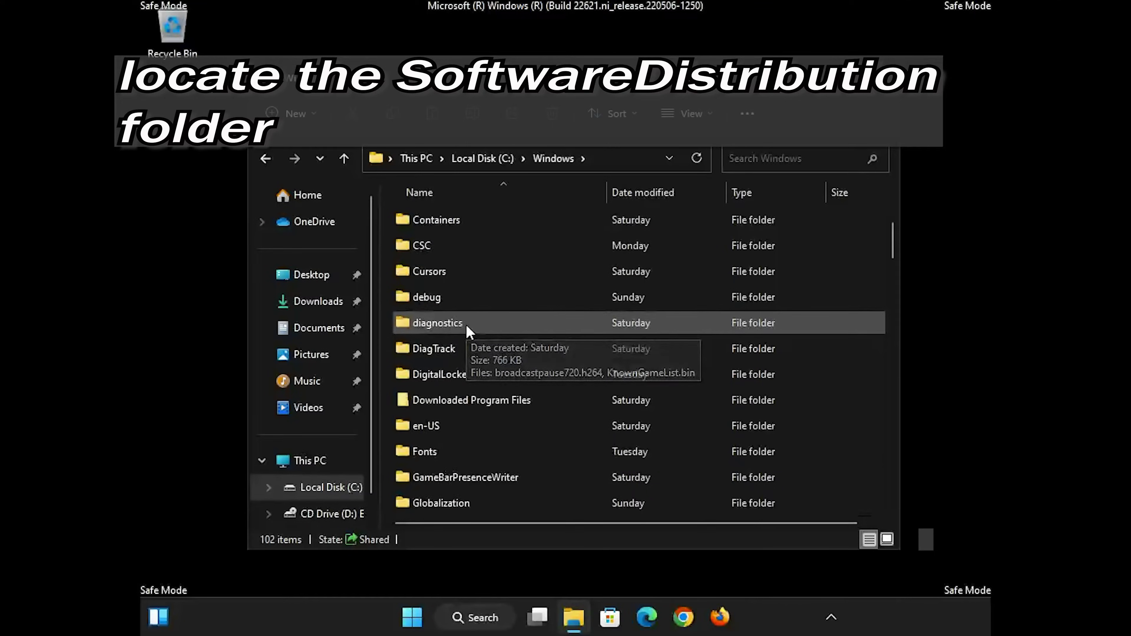
pyautogui.scroll(-8, 467, 332)
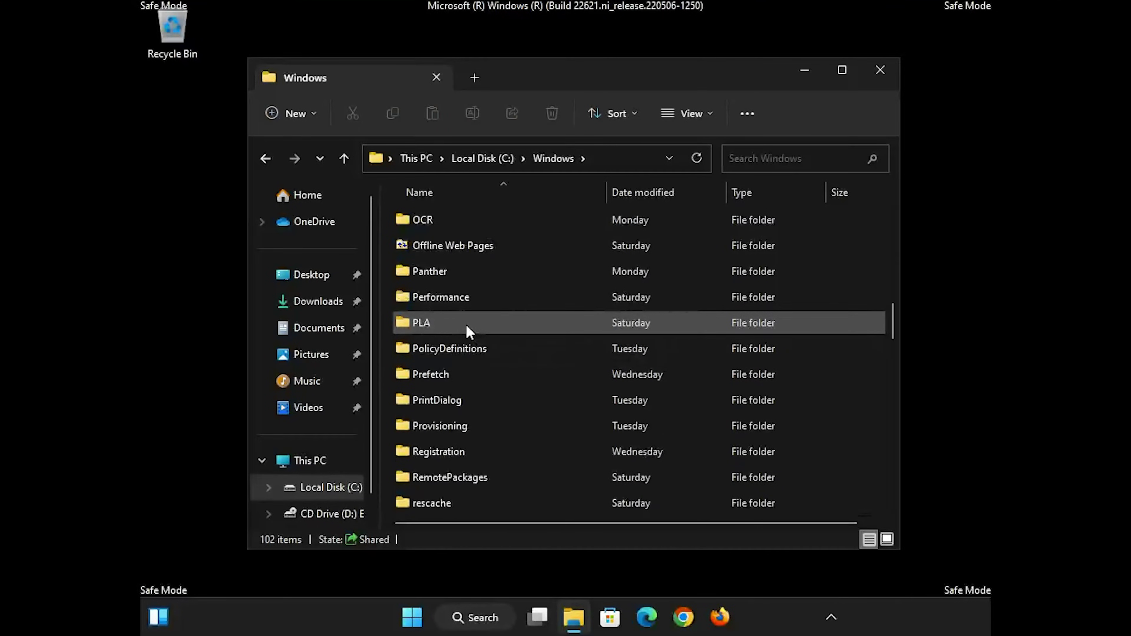
pyautogui.scroll(-1, 467, 332)
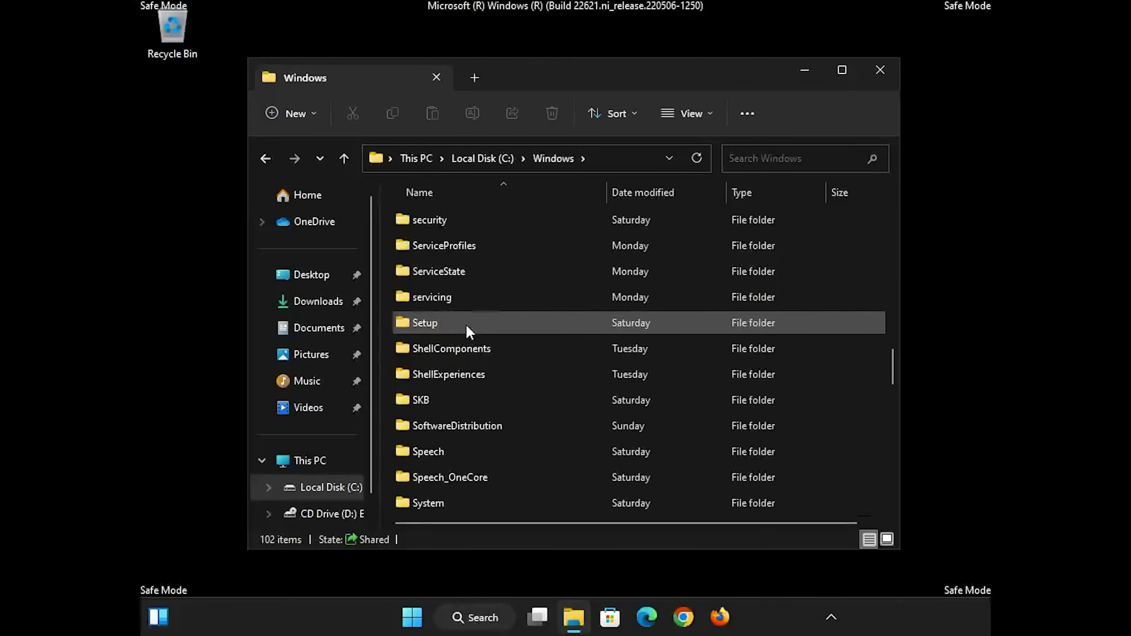
pyautogui.click(534, 427)
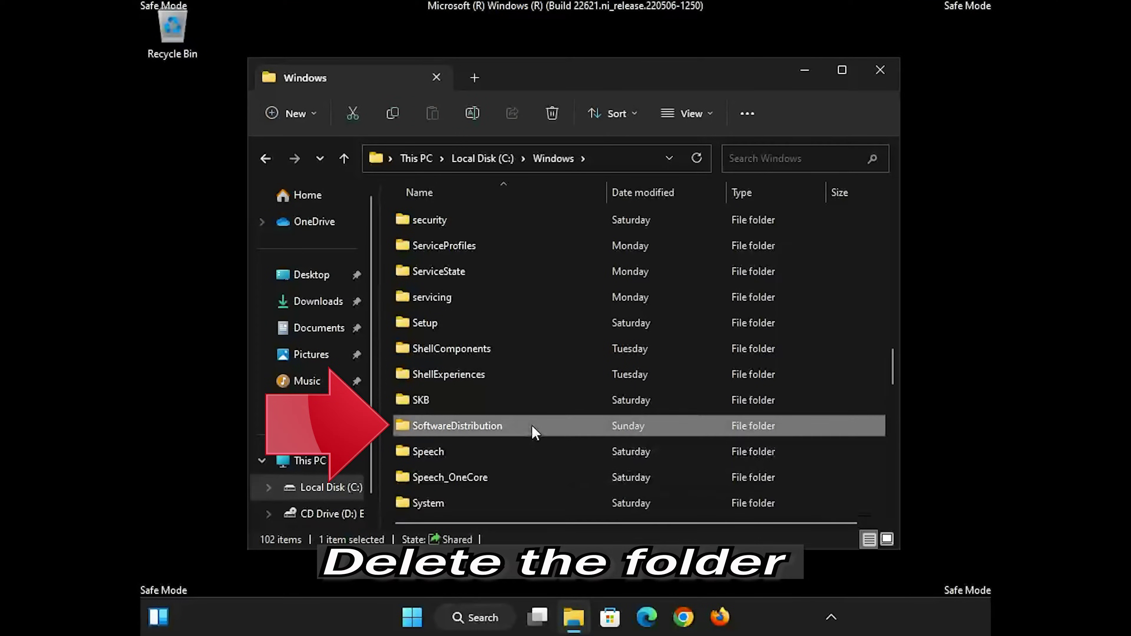
pyautogui.rightClick(534, 431)
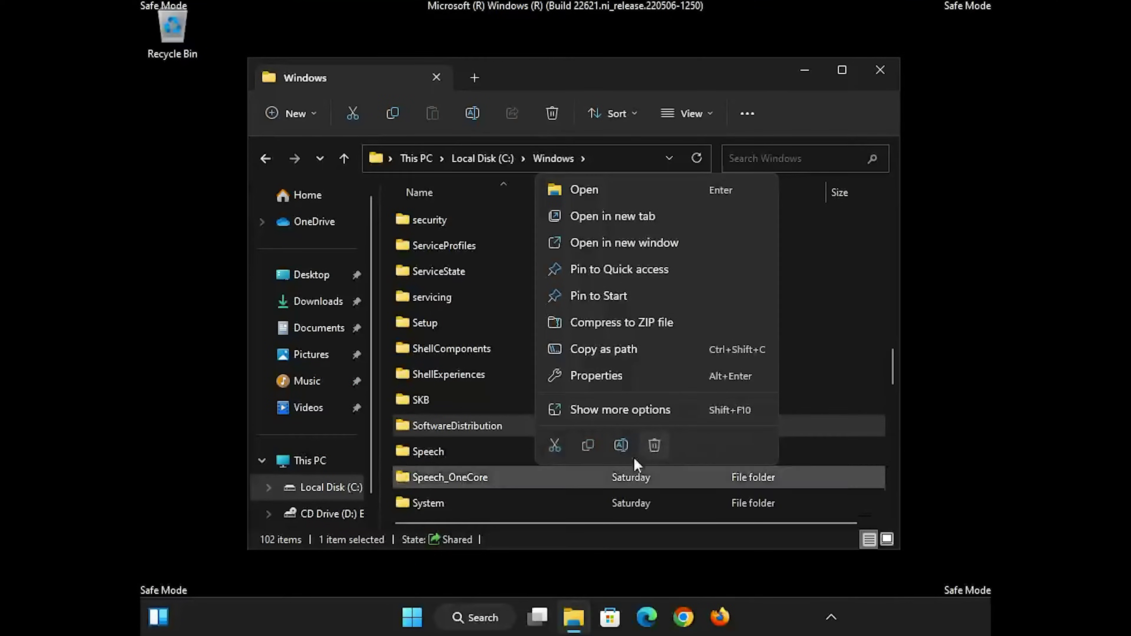
pyautogui.click(654, 445)
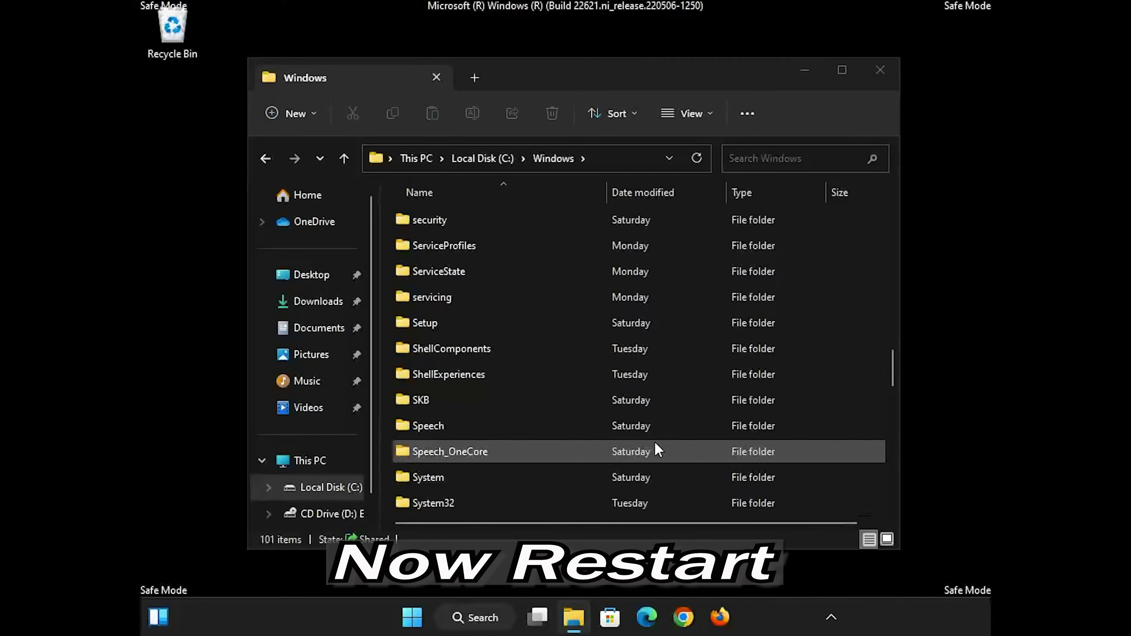
pyautogui.click(878, 79)
# Empty the Recycle Bin, confirming permanent deletion of the SoftwareDistribution folder.
pyautogui.rightClick(172, 28)
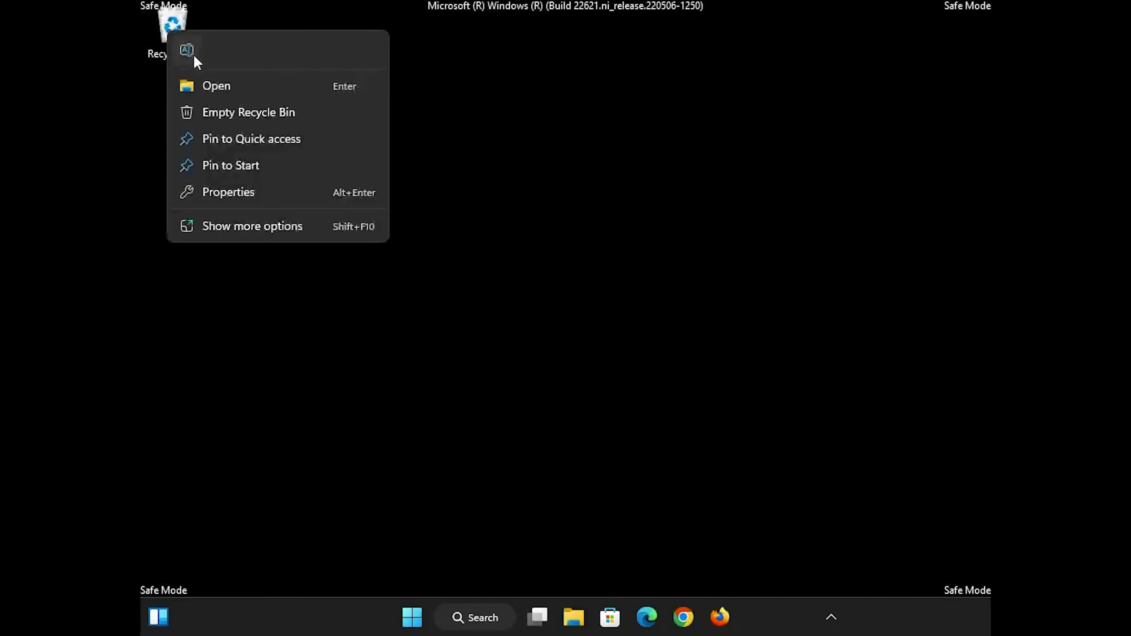
pyautogui.click(234, 114)
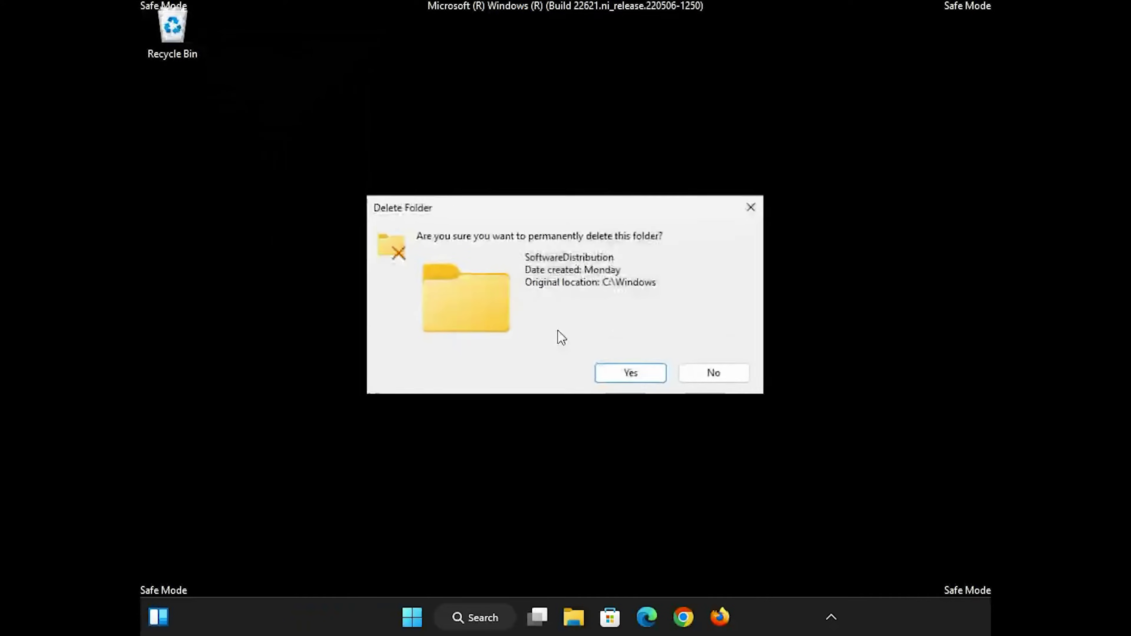
pyautogui.click(630, 372)
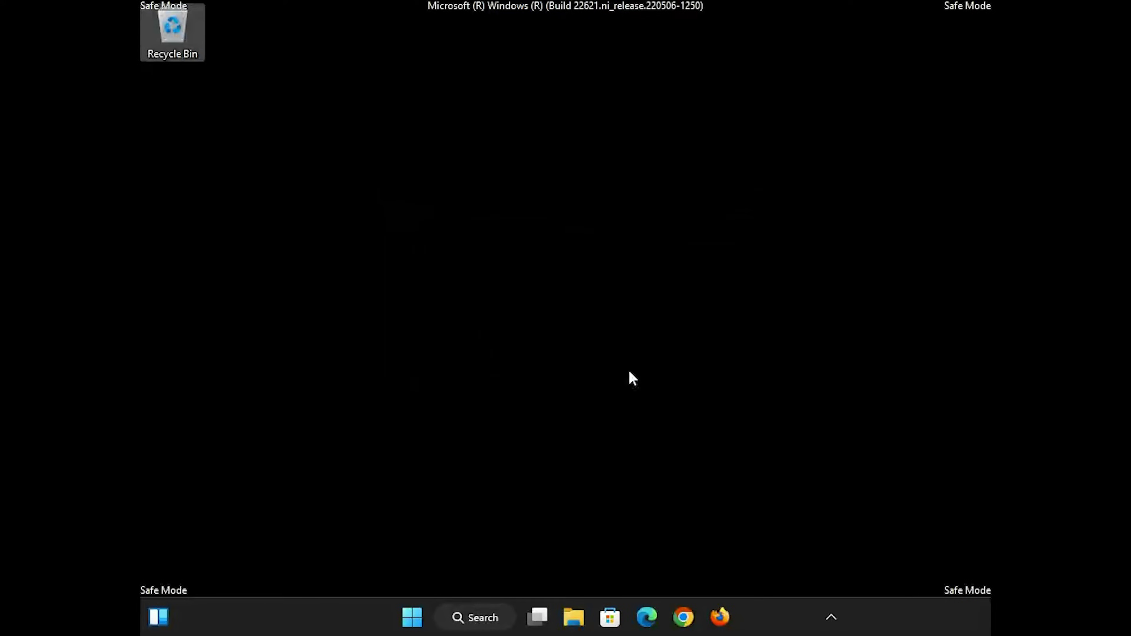
# Restart the PC to leave Safe Mode and return to normal Windows.
pyautogui.click(412, 617)
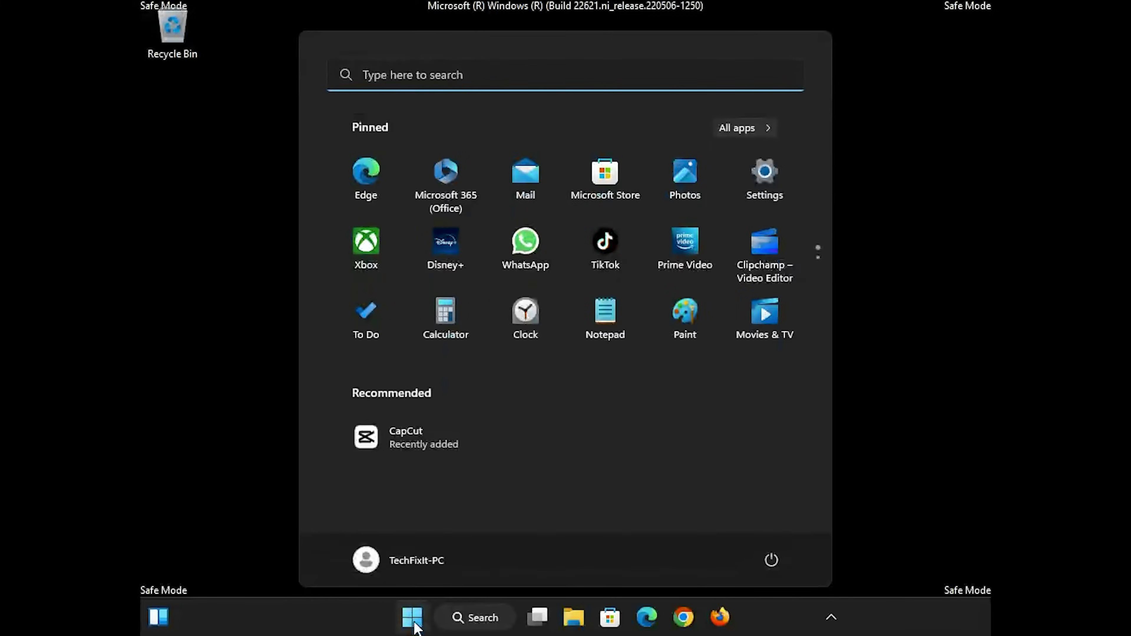
pyautogui.click(771, 560)
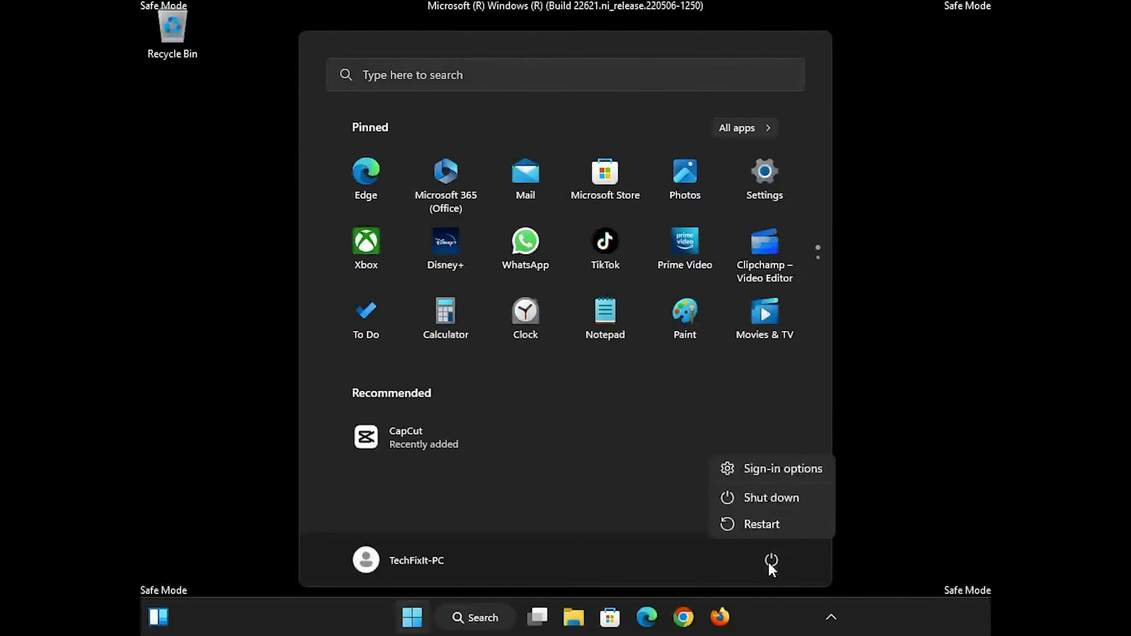
pyautogui.click(774, 535)
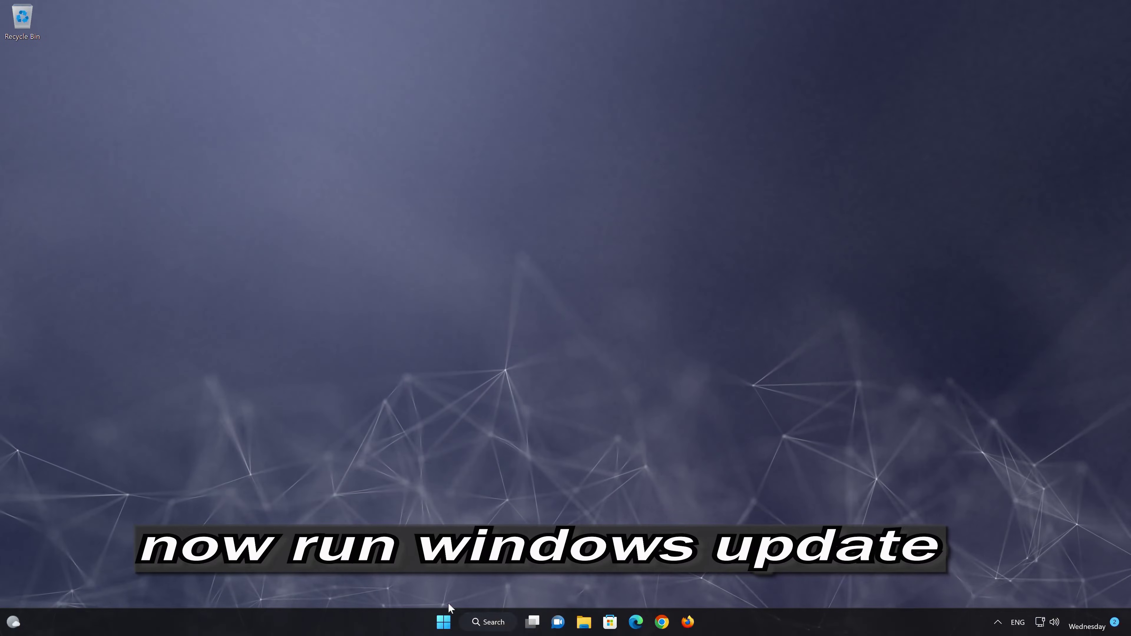
# Check for updates on the Windows Update page in Settings, and close the Settings window.
pyautogui.click(443, 621)
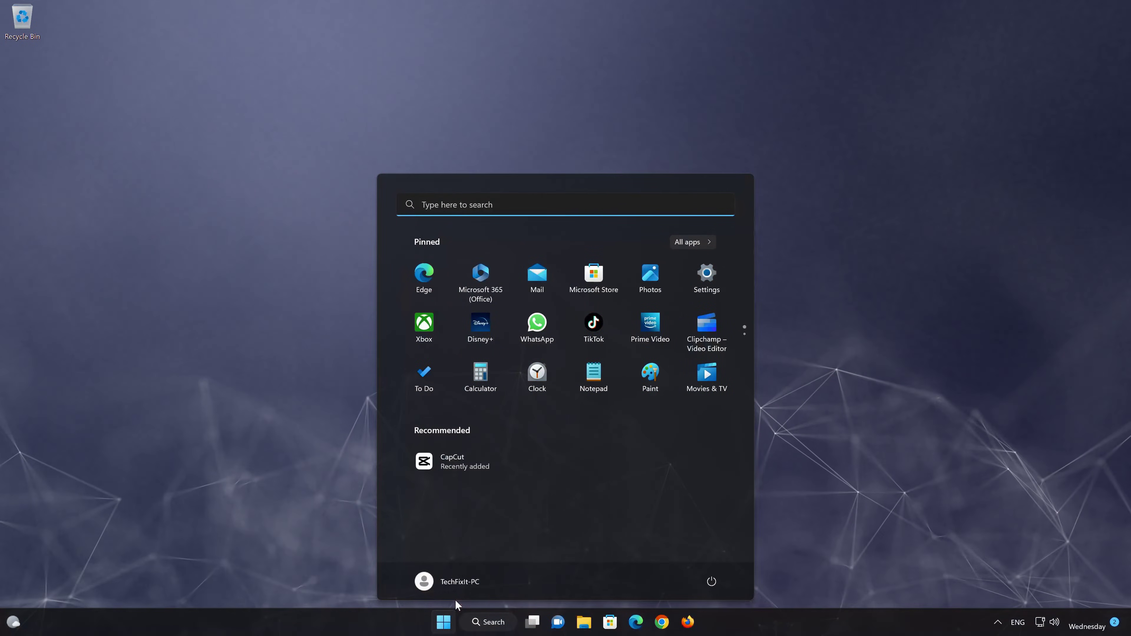
pyautogui.click(691, 279)
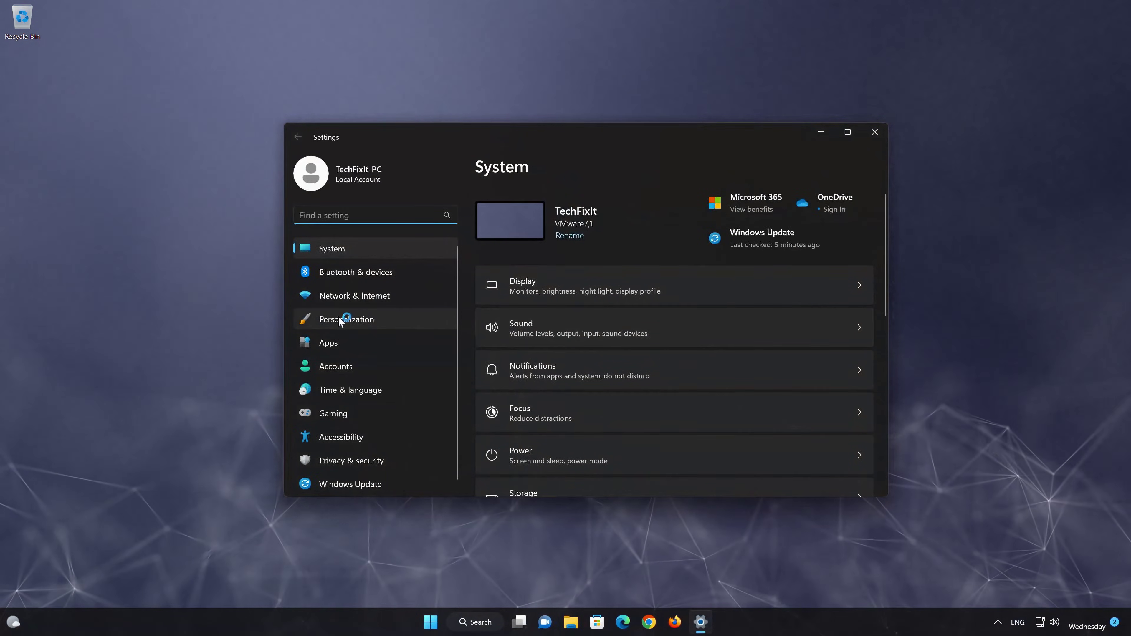
pyautogui.click(366, 483)
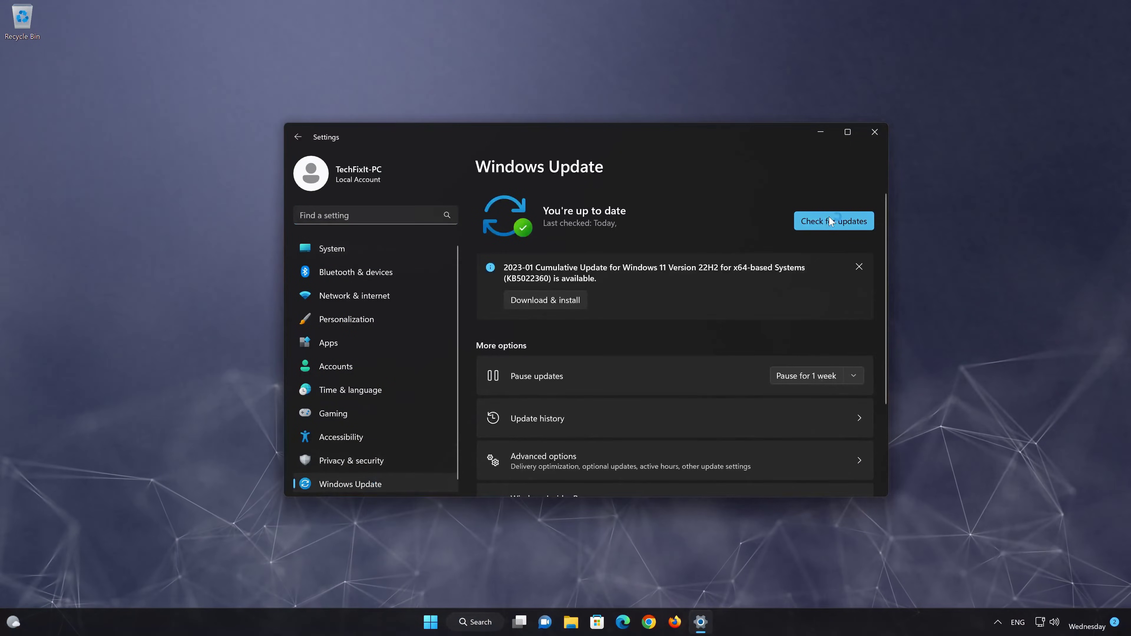
pyautogui.click(829, 217)
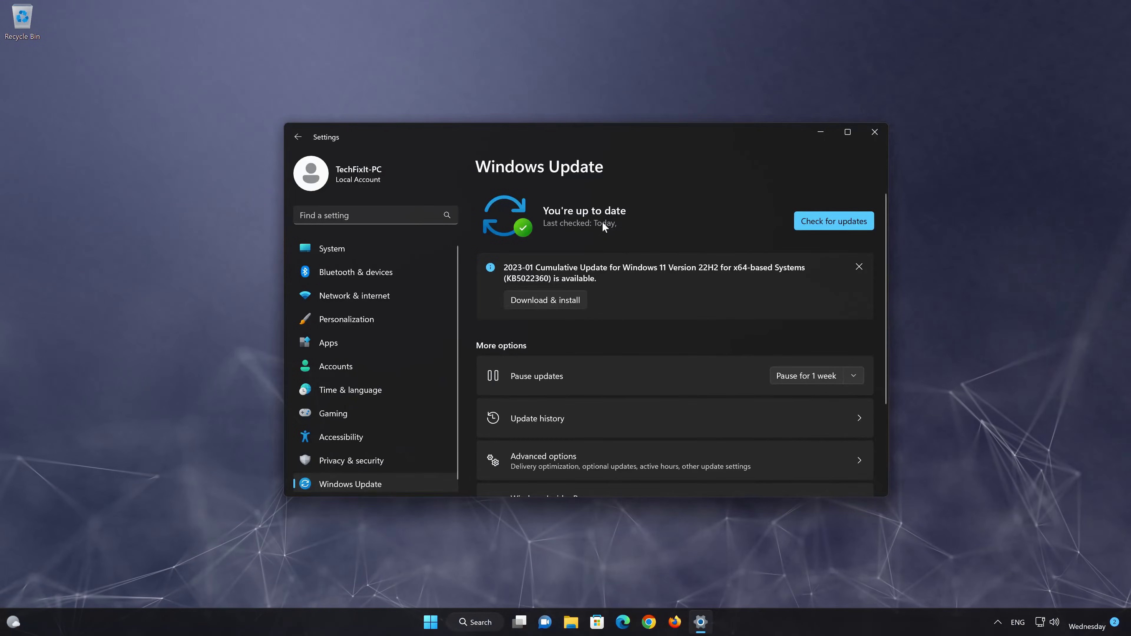
pyautogui.click(875, 133)
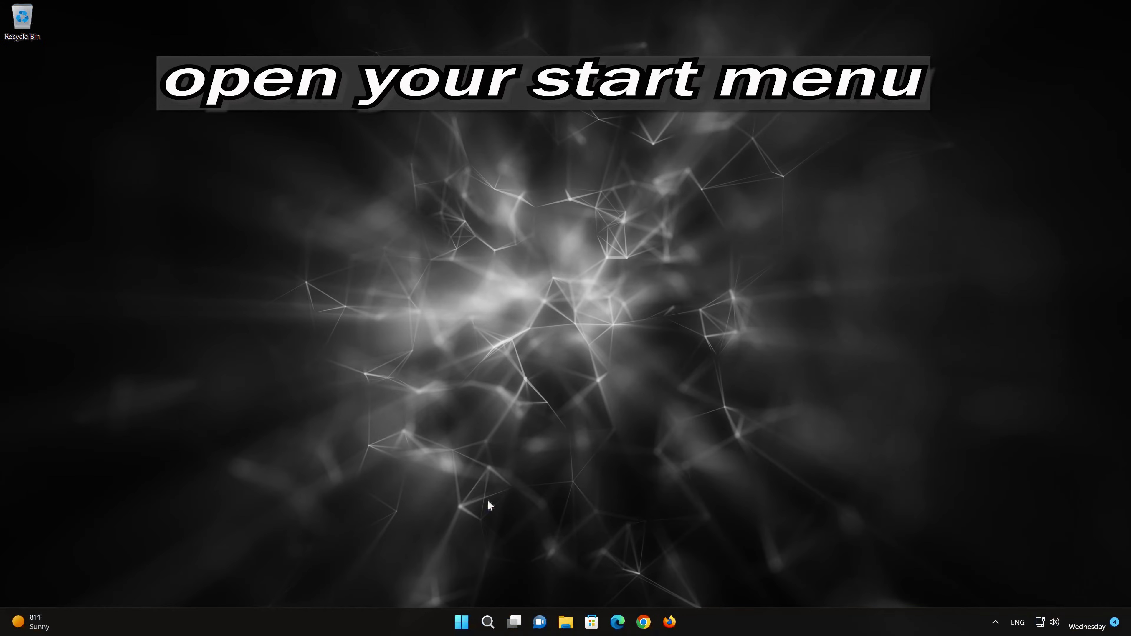
# Run the Windows Update troubleshooter from the other troubleshooters in the System settings.
pyautogui.click(462, 624)
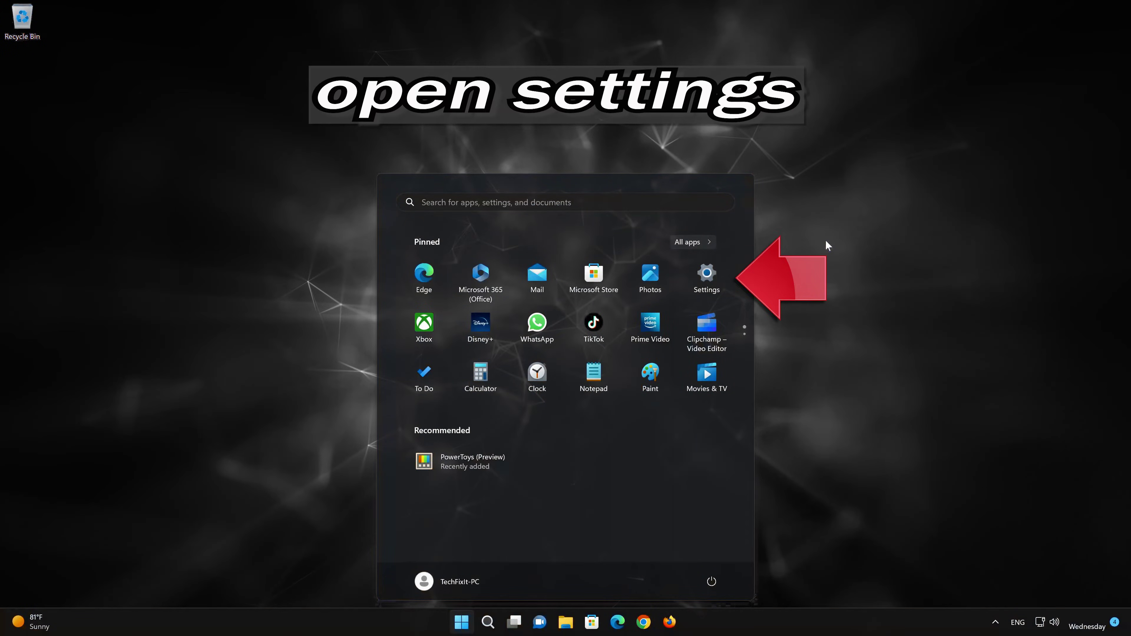
pyautogui.click(718, 284)
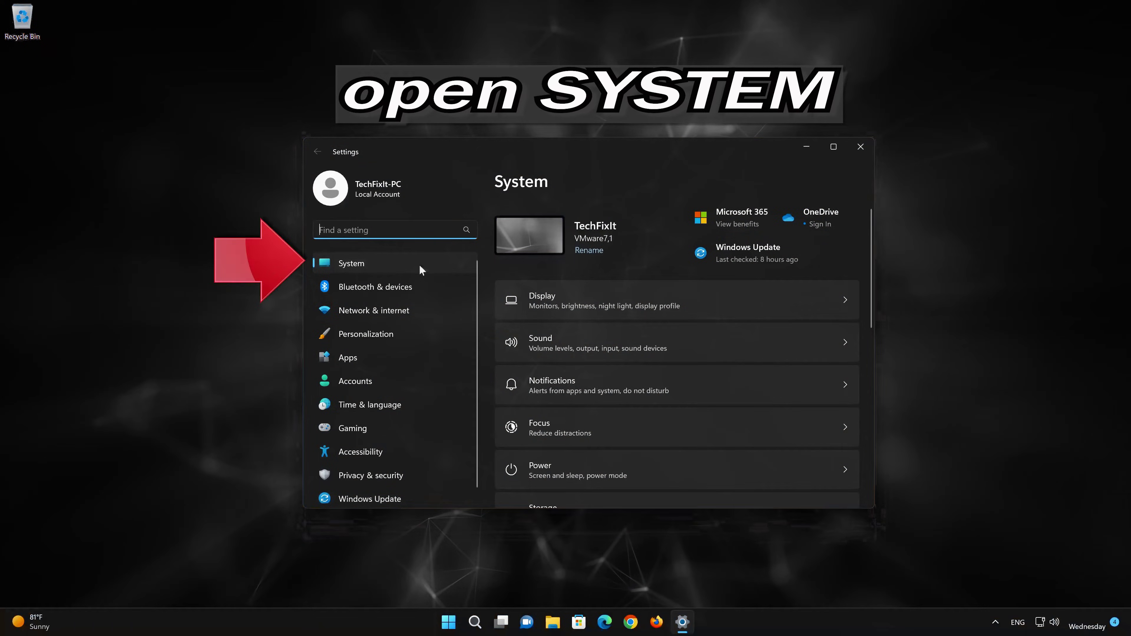
pyautogui.scroll(-5, 621, 329)
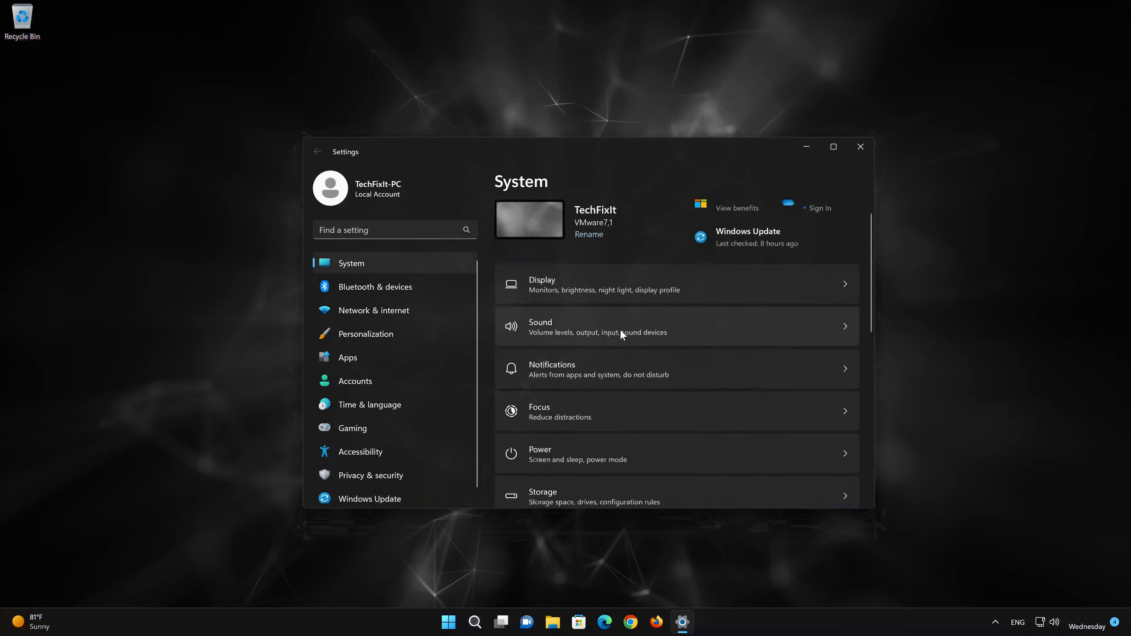
pyautogui.scroll(-5, 621, 333)
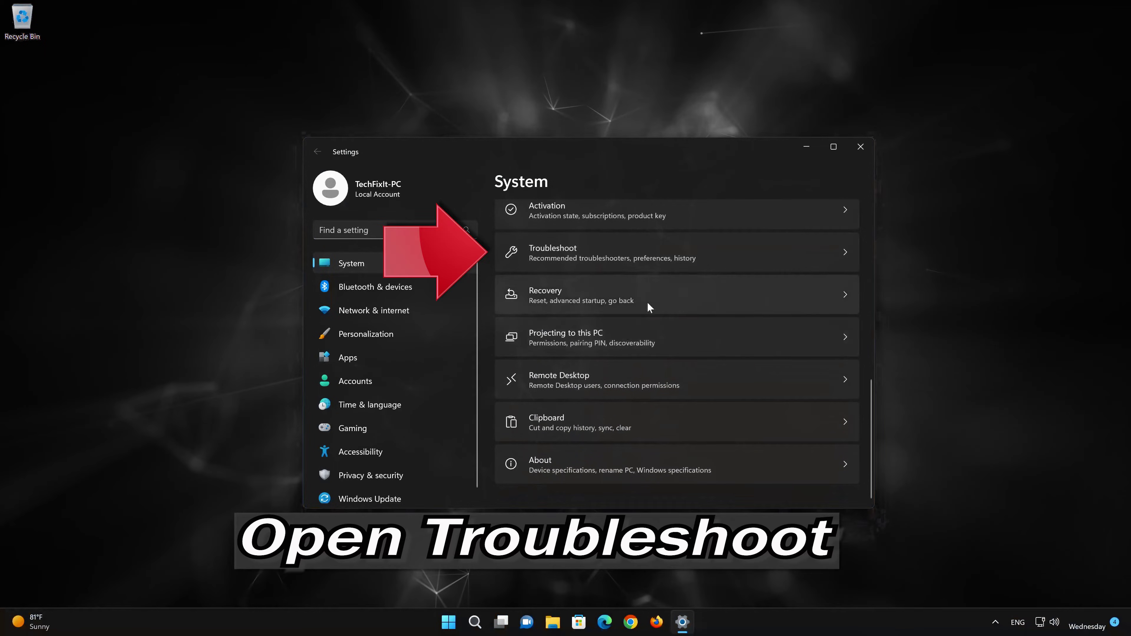
pyautogui.click(646, 253)
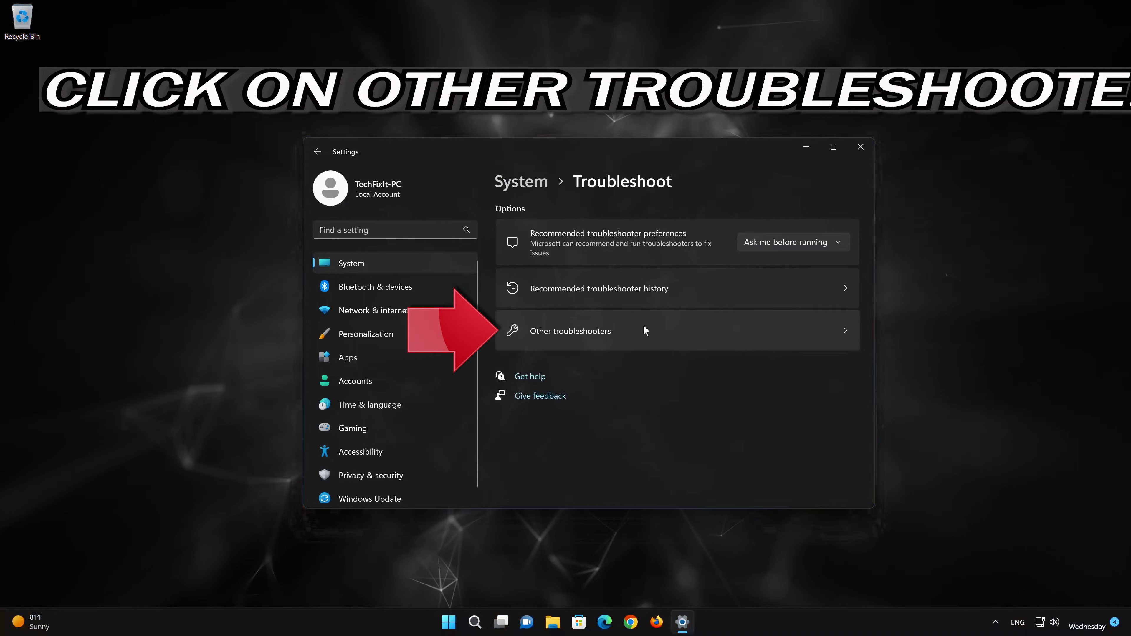
pyautogui.click(609, 337)
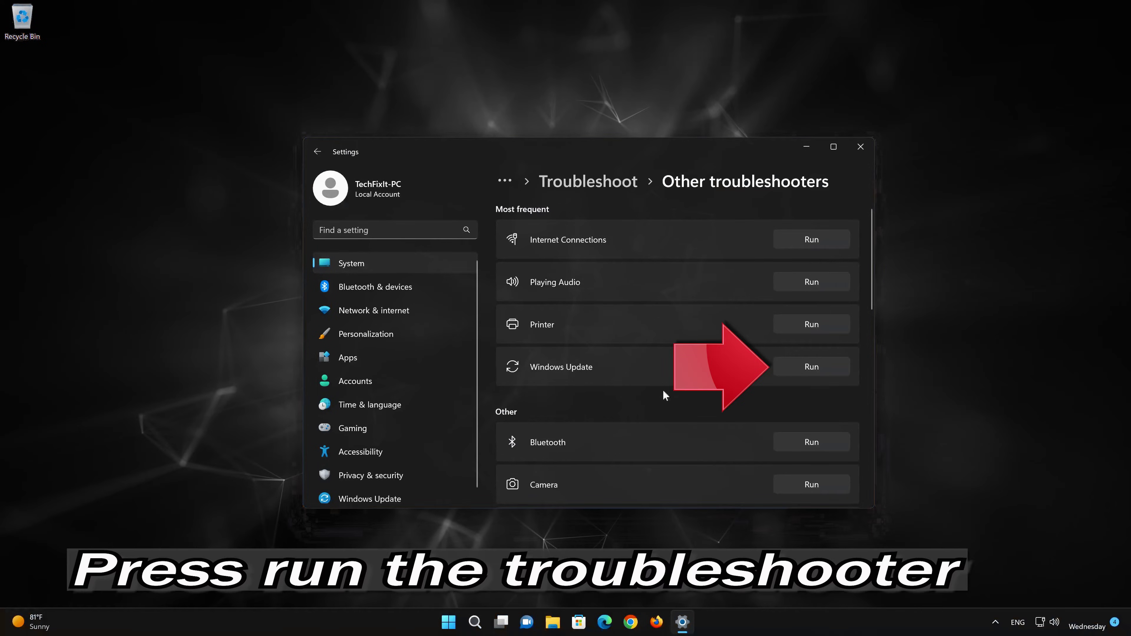
pyautogui.click(811, 366)
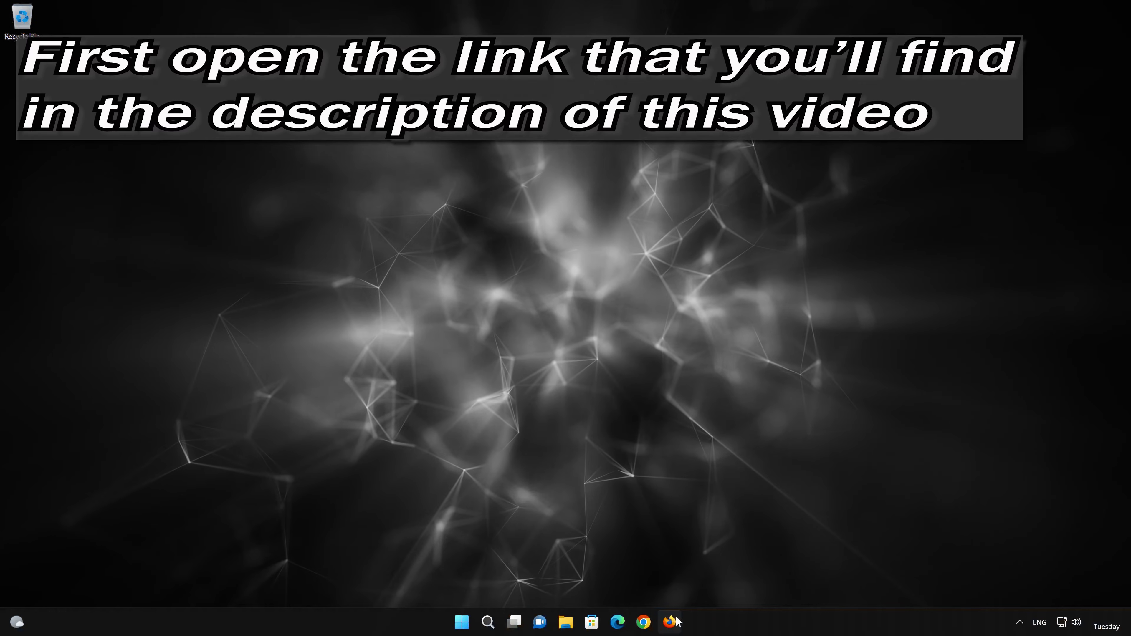
pyautogui.click(669, 621)
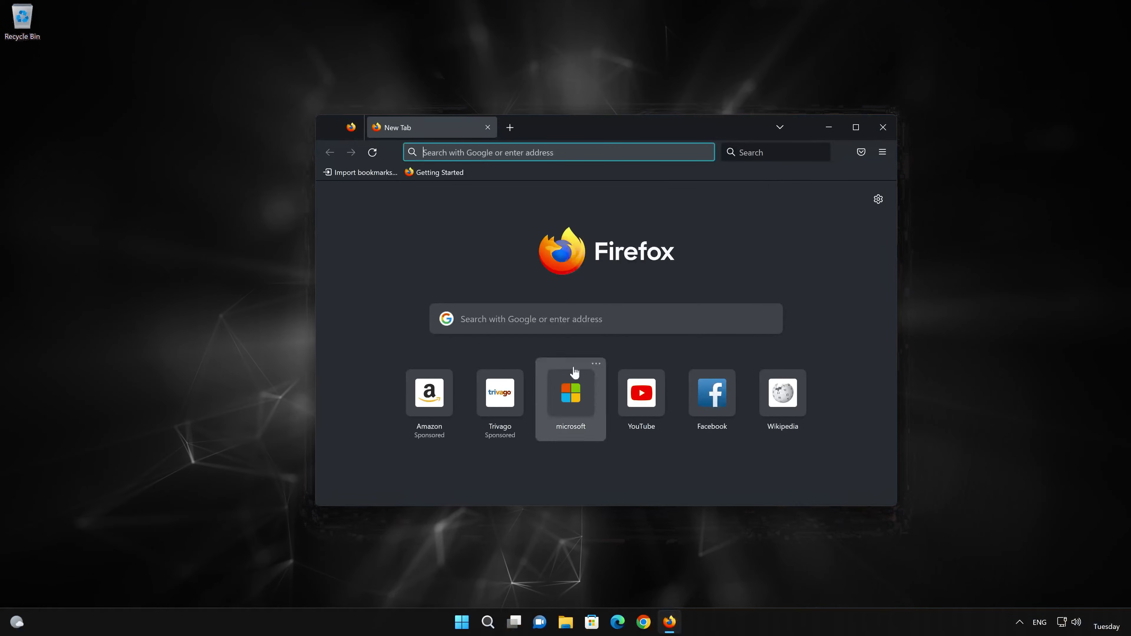
pyautogui.rightClick(529, 152)
pyautogui.click(560, 251)
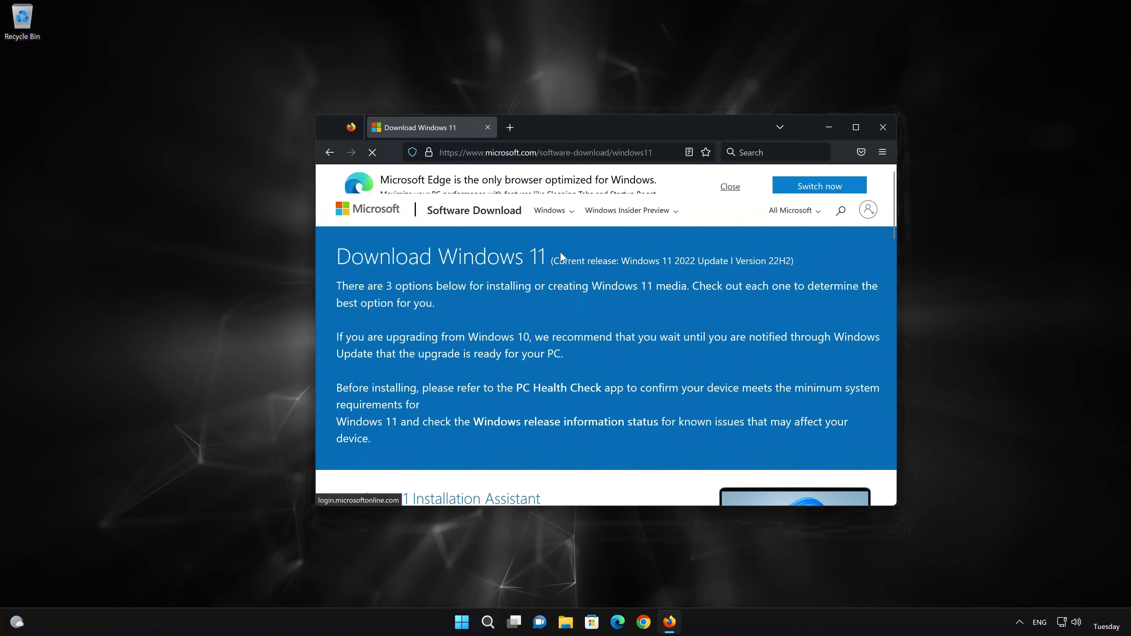
pyautogui.scroll(-10, 561, 253)
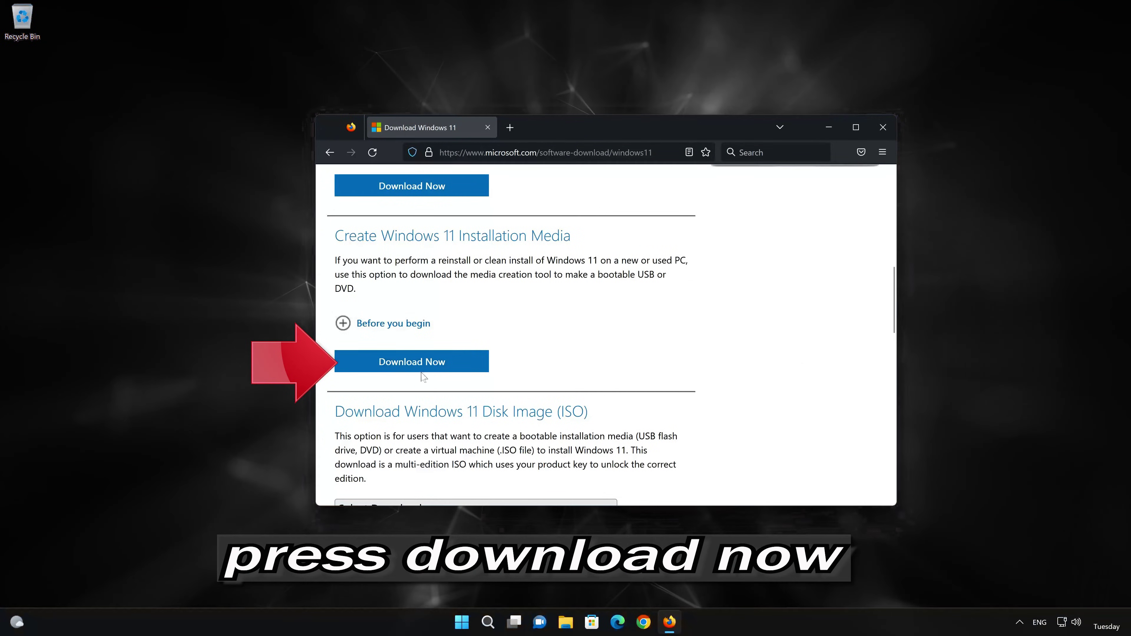
pyautogui.click(430, 364)
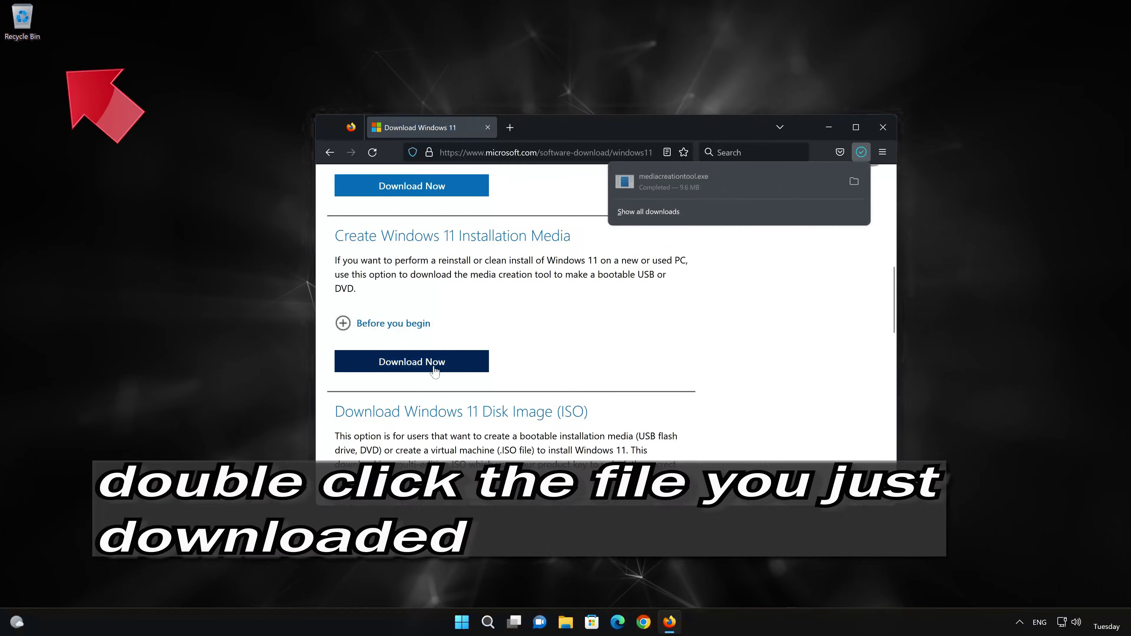
pyautogui.click(882, 127)
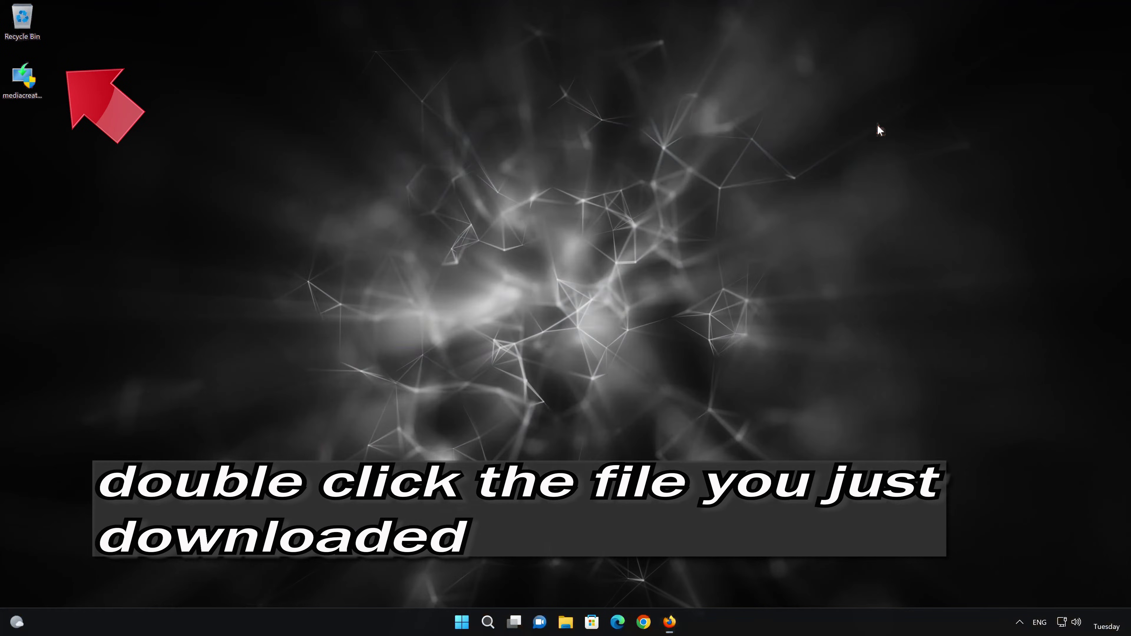
# Launch the downloaded mediacreationtool with permission to make changes, accept its license terms, and keep the recommended language and edition.
pyautogui.doubleClick(23, 93)
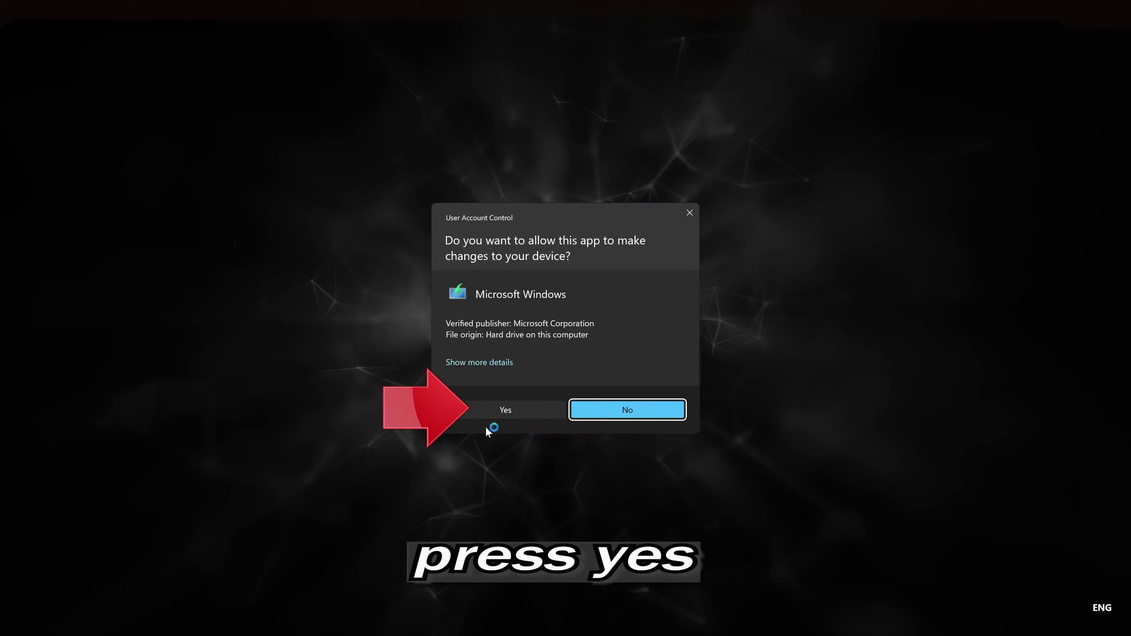
pyautogui.click(499, 410)
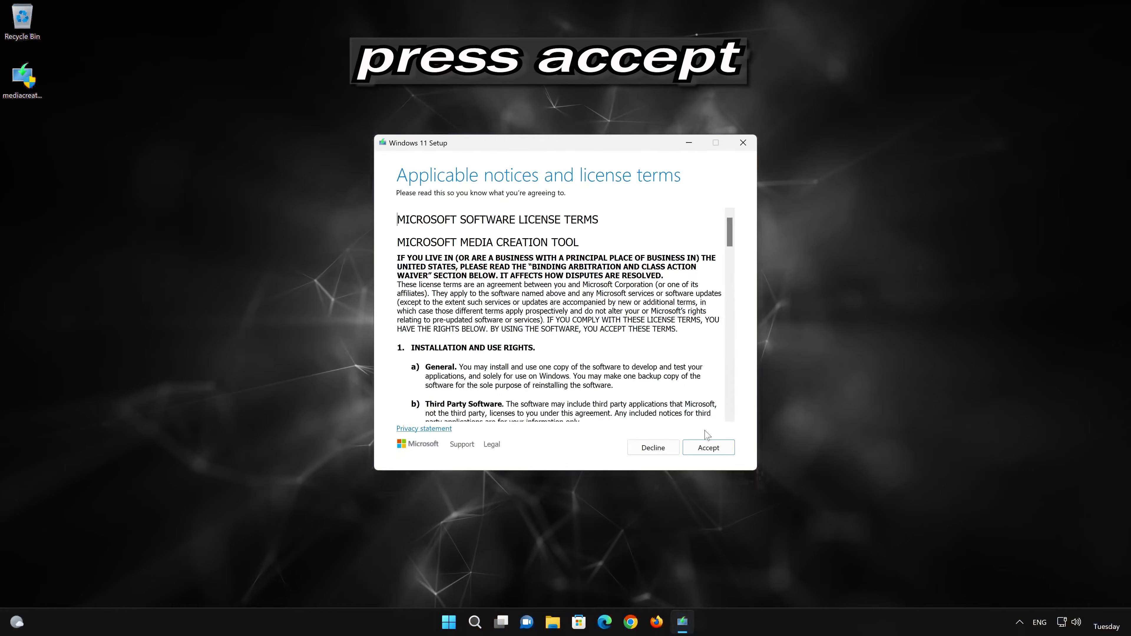
pyautogui.click(716, 450)
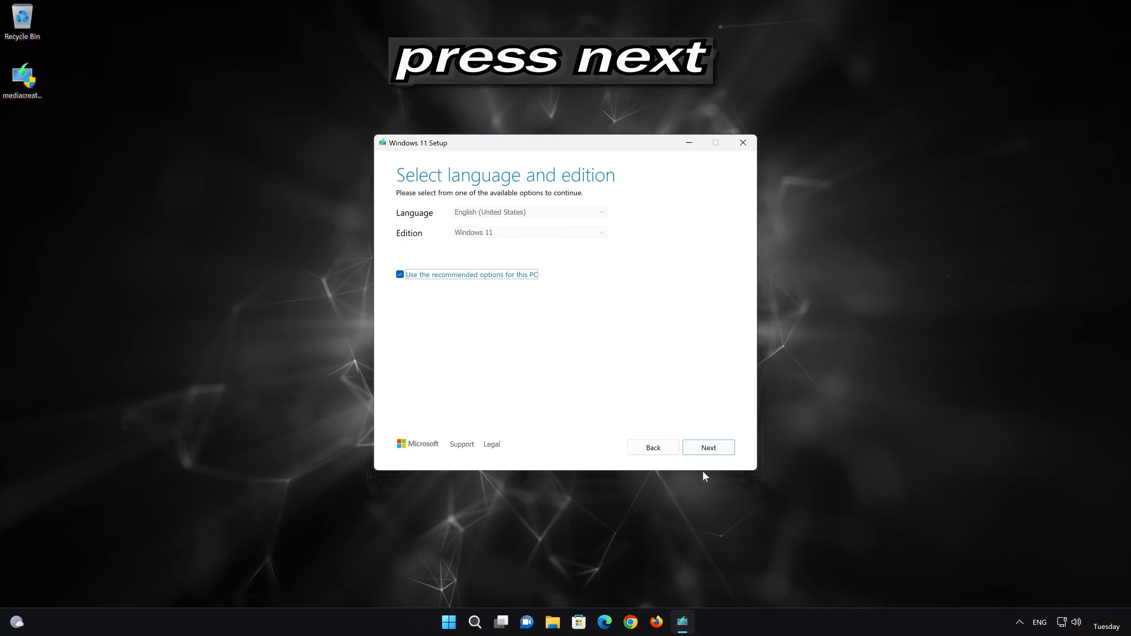
pyautogui.click(721, 451)
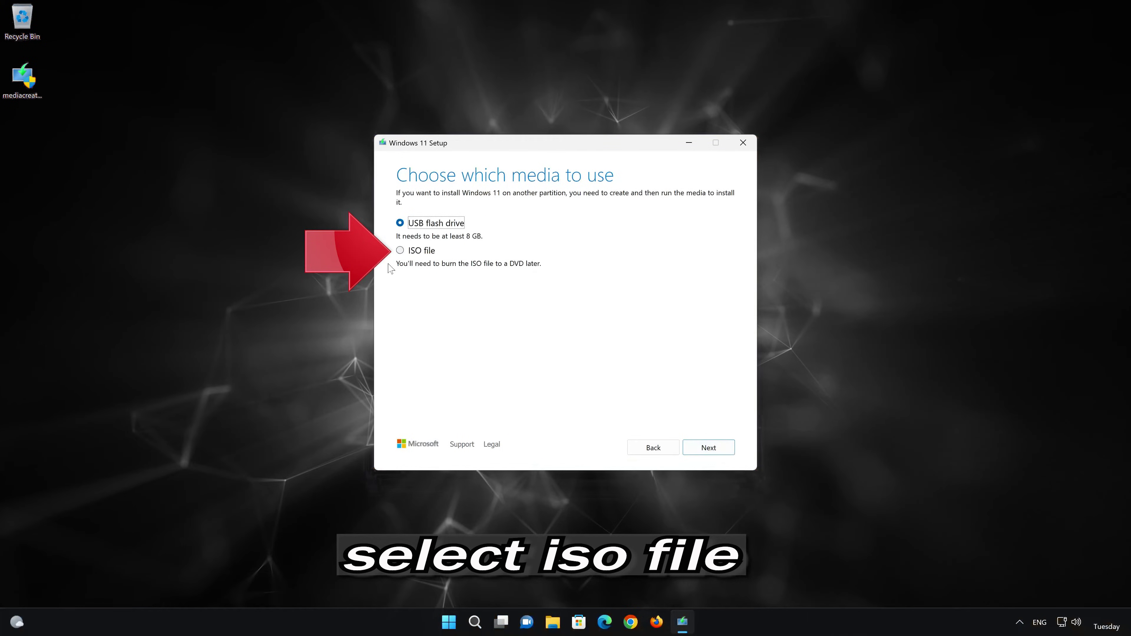
# Create the installation media as an ISO file saved to the Desktop as Windows 11, and finish the media creation wizard.
pyautogui.click(401, 251)
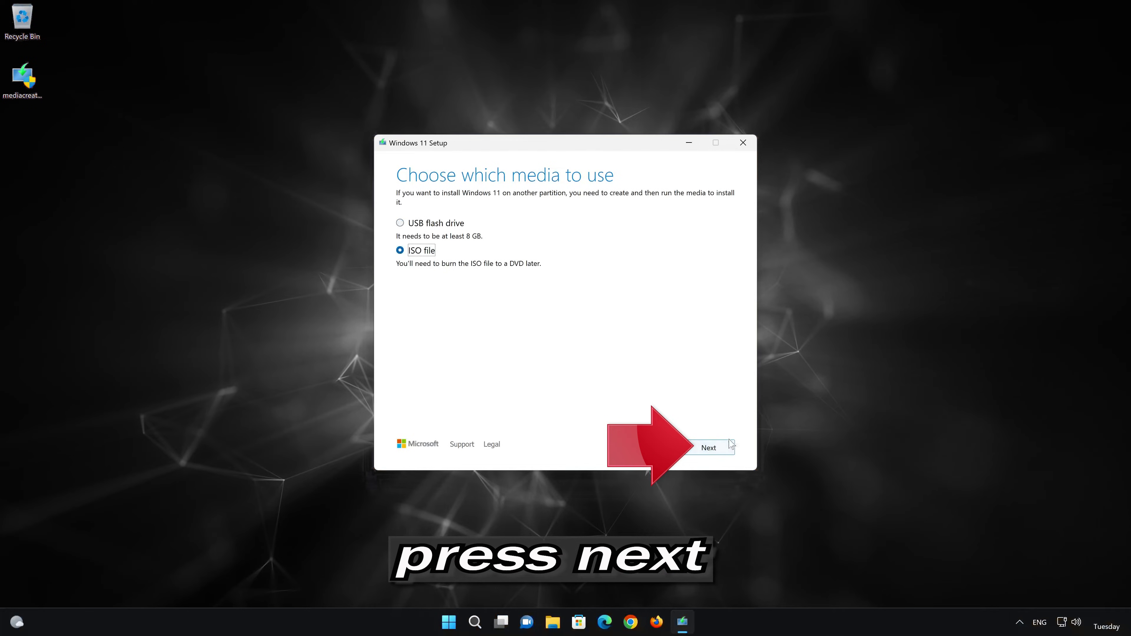
pyautogui.click(713, 453)
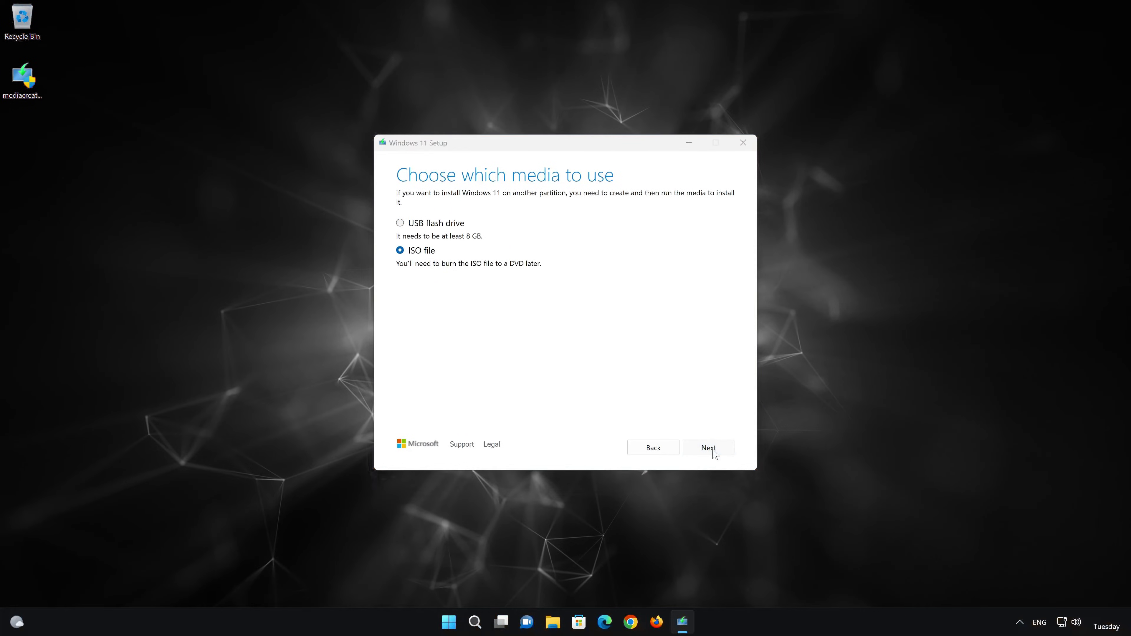
pyautogui.press('End')
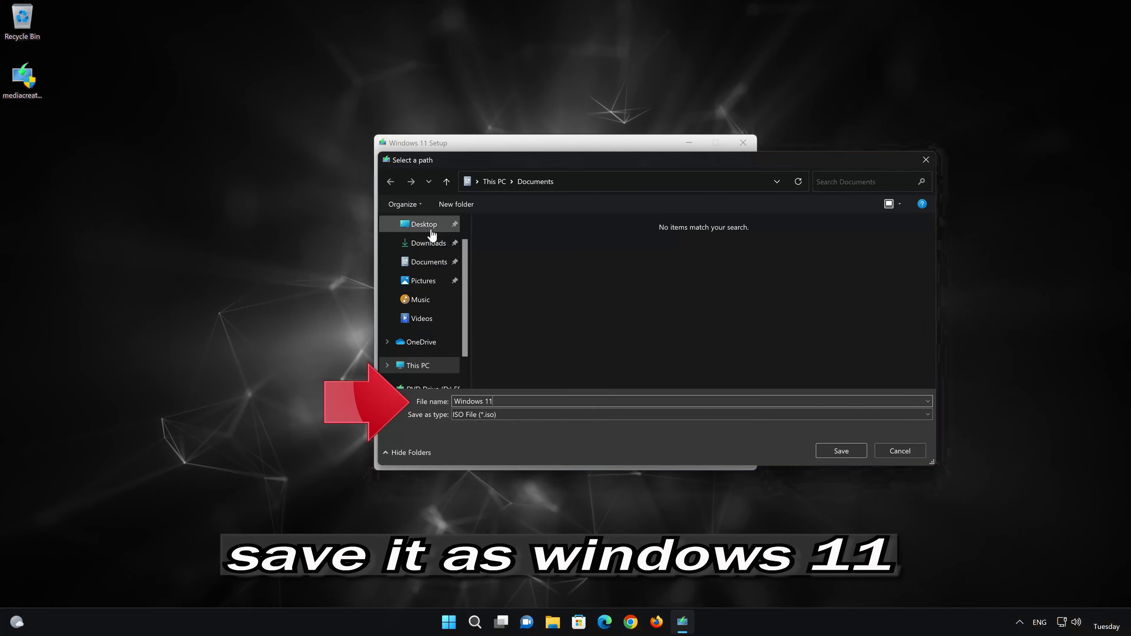
pyautogui.click(424, 224)
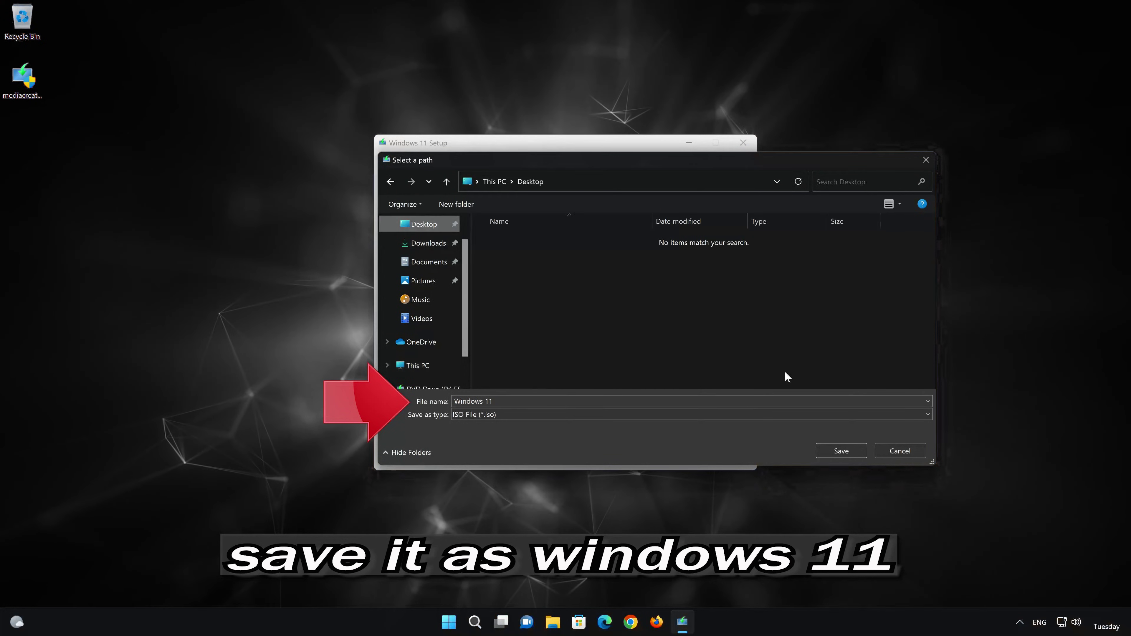
pyautogui.click(850, 450)
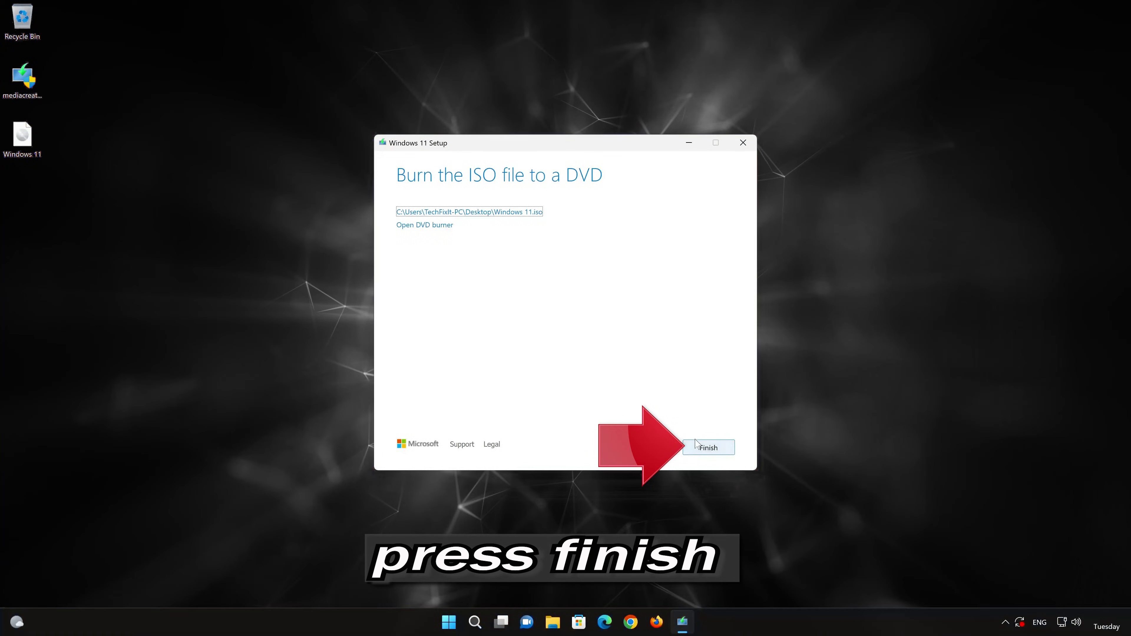
pyautogui.click(694, 441)
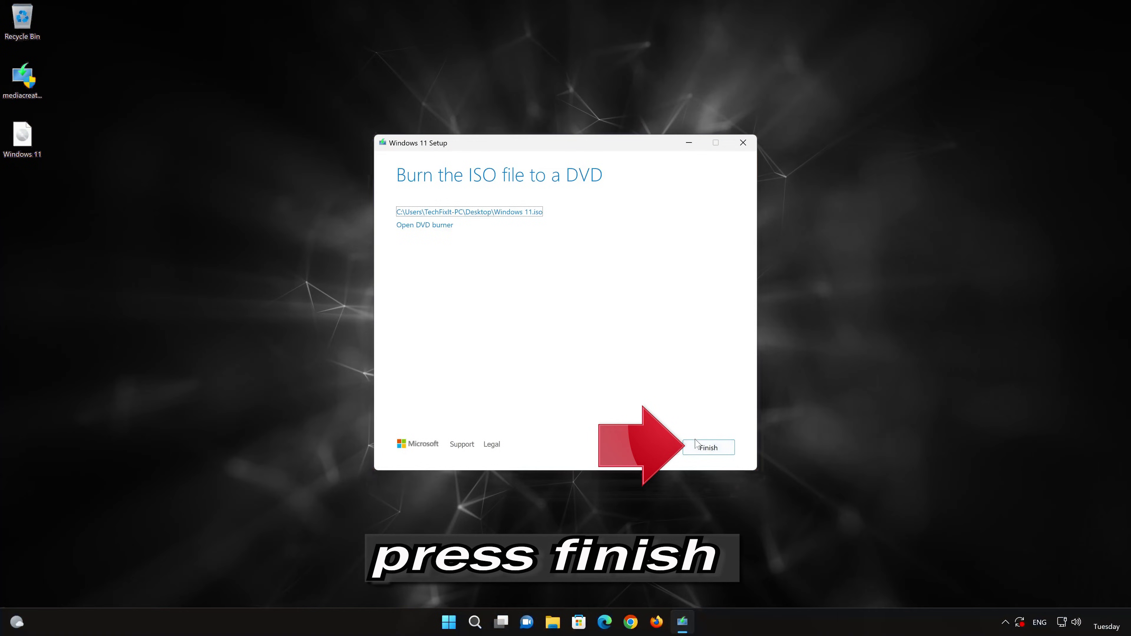
pyautogui.click(710, 450)
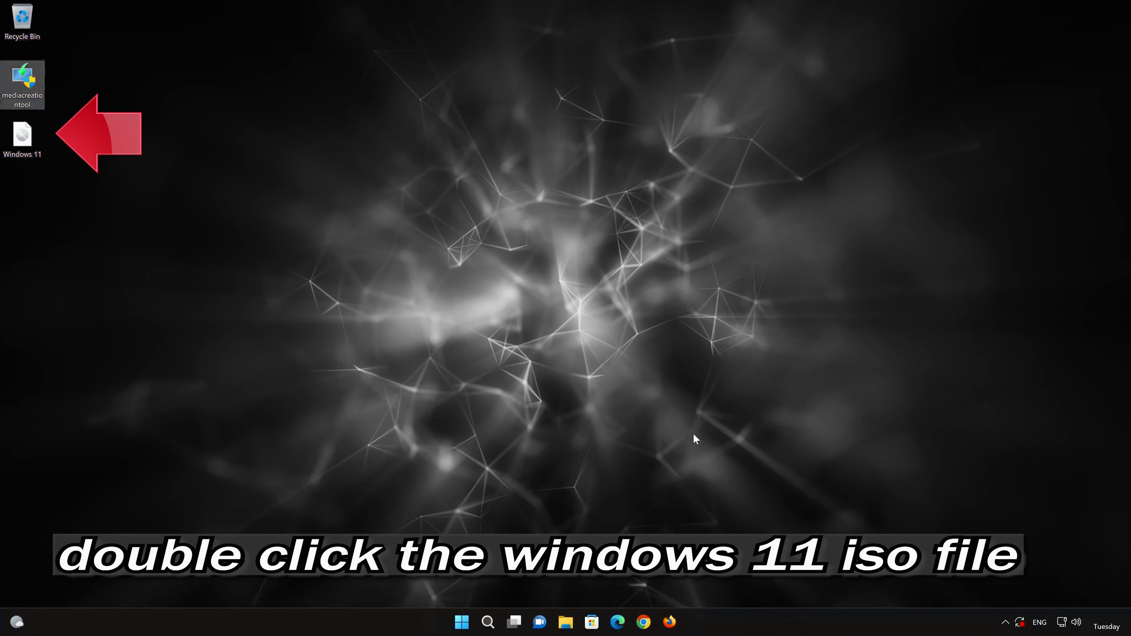
# Mount the Windows 11 ISO from the desktop, run its setup application with permission to make changes, and close the File Explorer window.
pyautogui.doubleClick(20, 145)
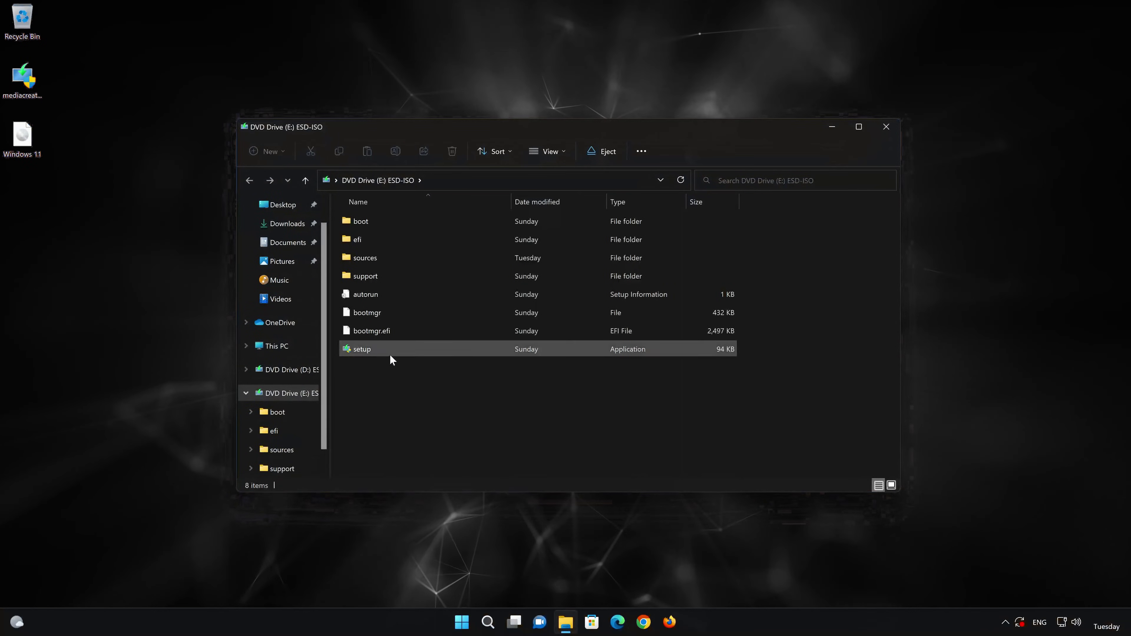
pyautogui.doubleClick(425, 351)
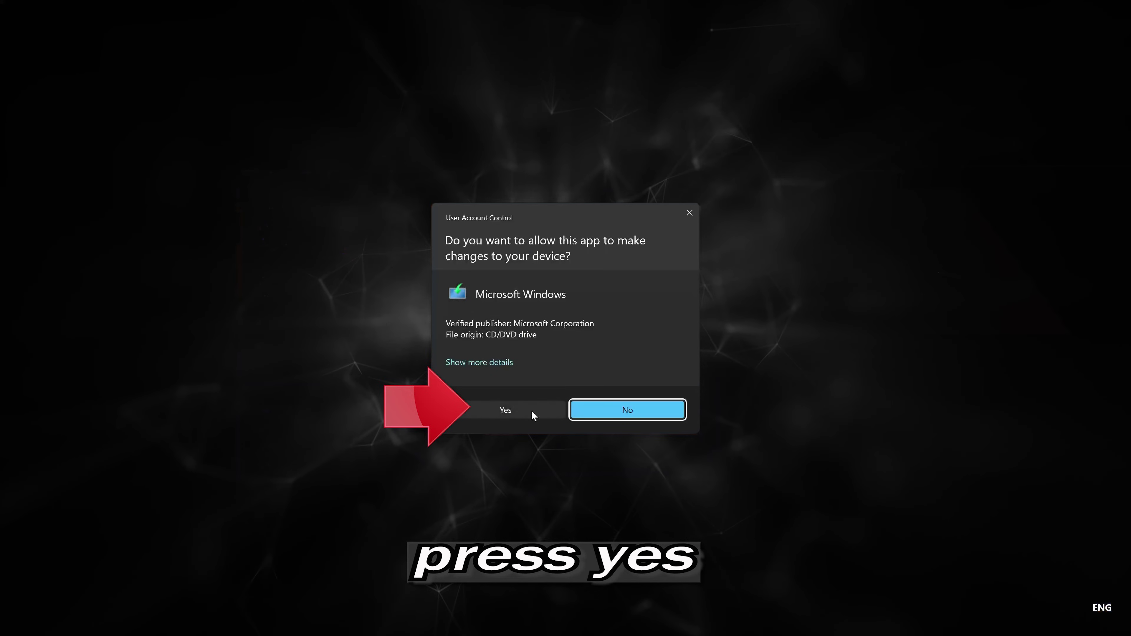
pyautogui.click(500, 410)
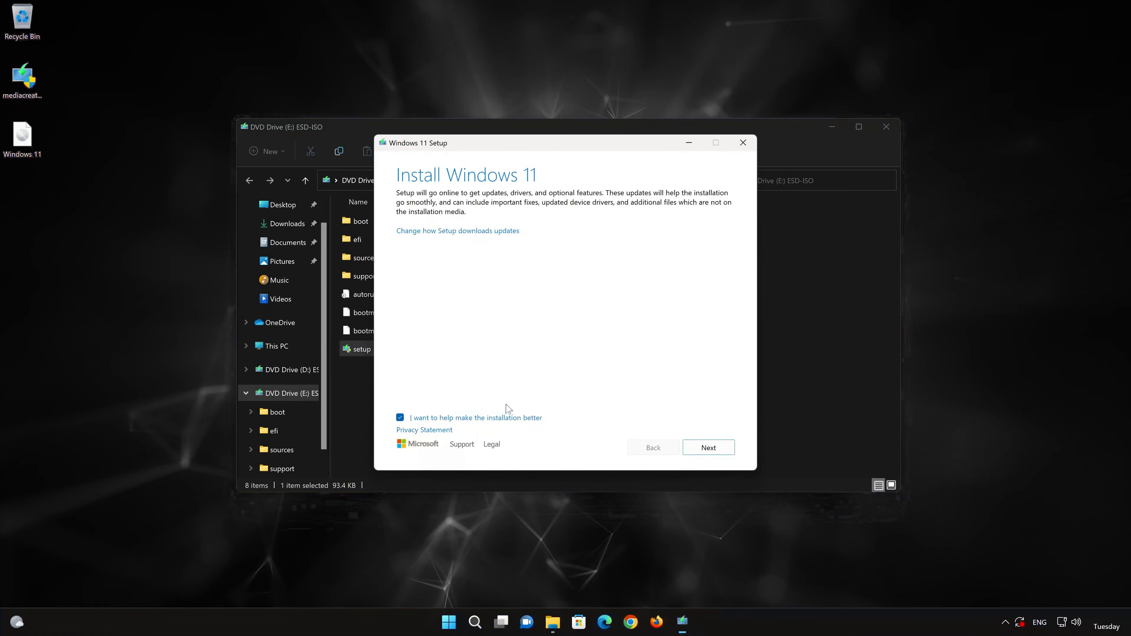
pyautogui.click(883, 127)
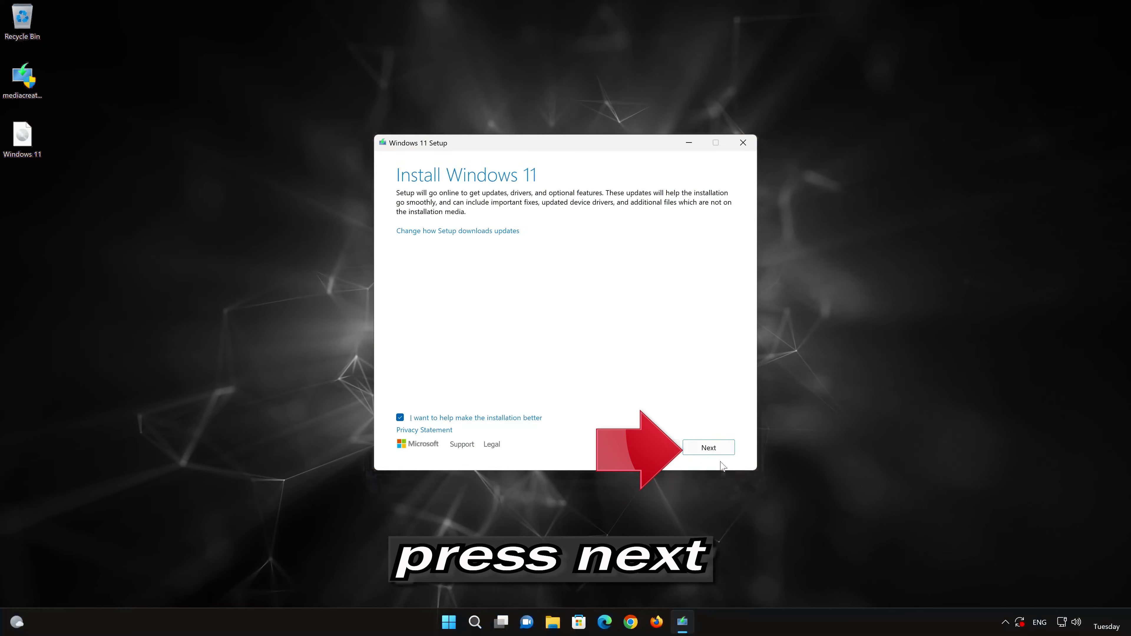
# Accept the Windows 11 Setup license terms and start installing Windows 11 Pro, keeping personal files and apps.
pyautogui.click(711, 451)
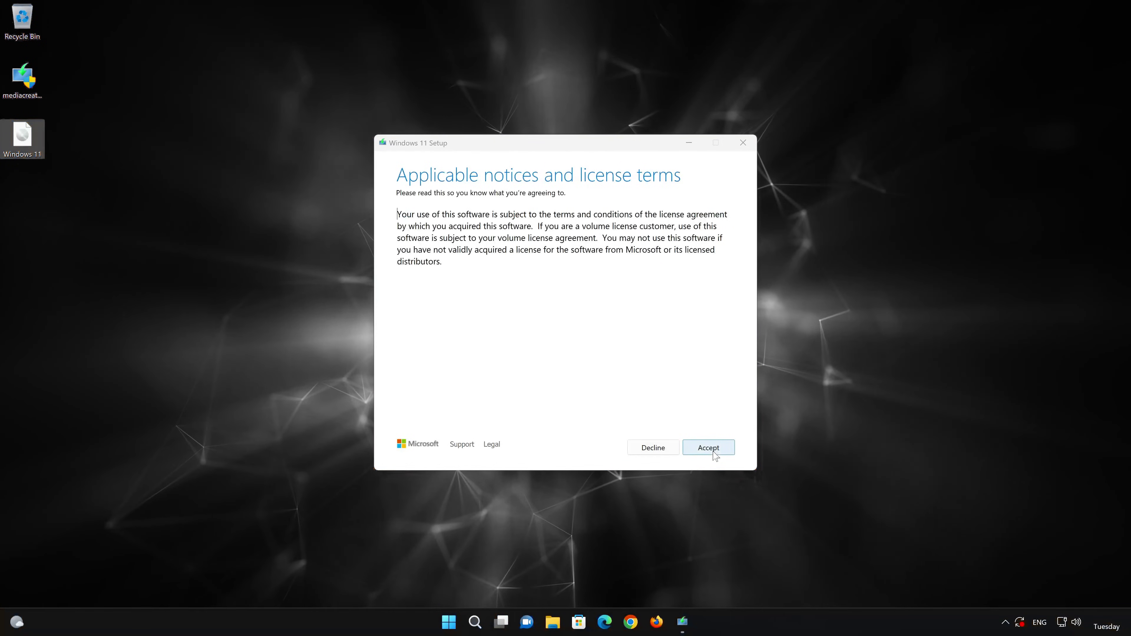
pyautogui.click(710, 449)
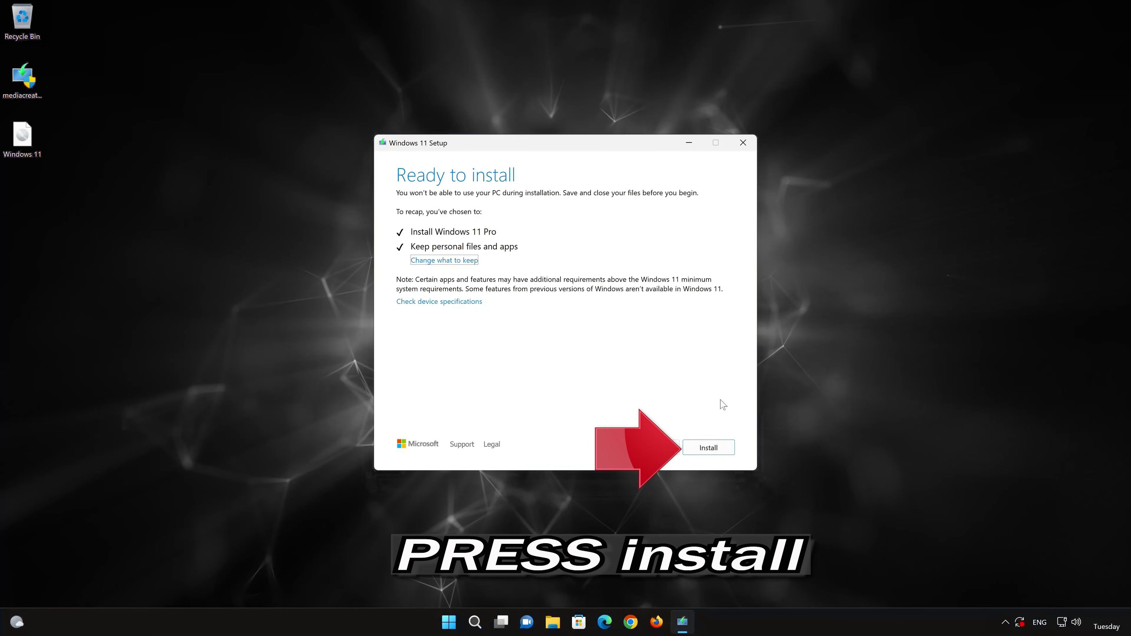
pyautogui.click(723, 451)
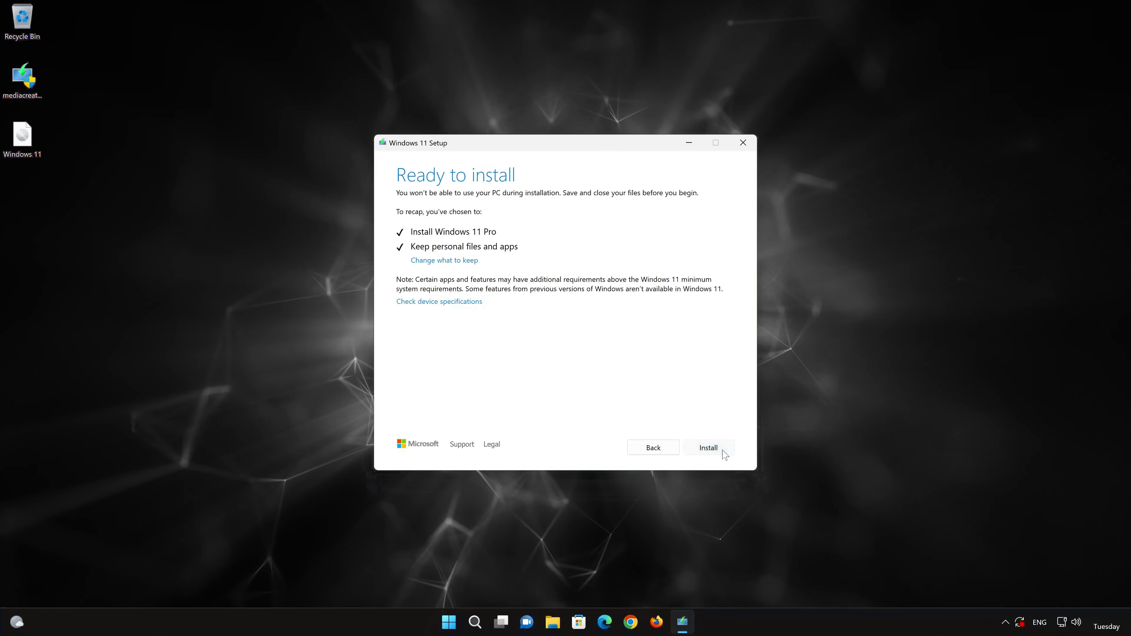